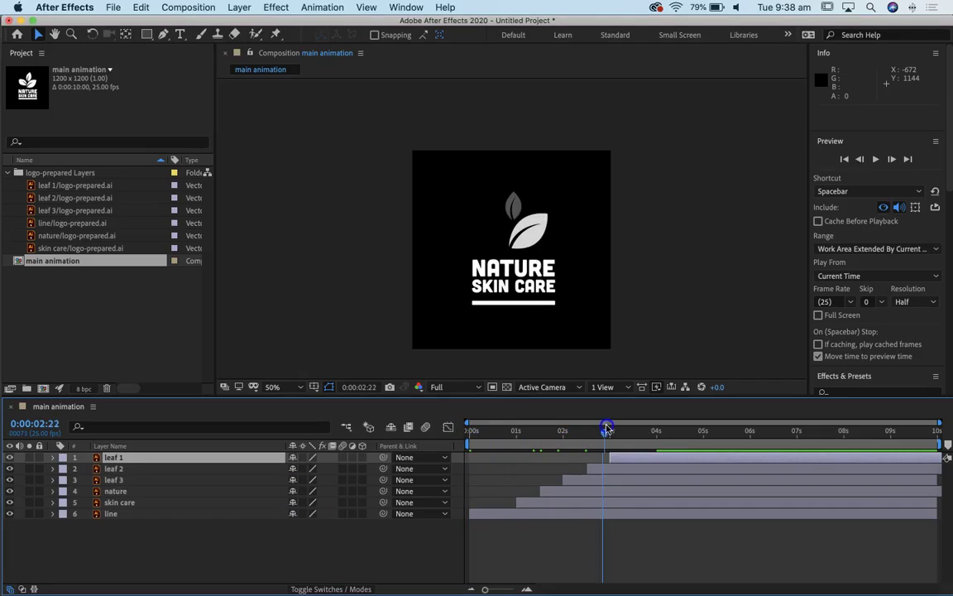
# Scrub through the main animation timeline to review how the text and leaf layers reveal
pyautogui.click(528, 432)
pyautogui.moveTo(518, 435); pyautogui.dragTo(653, 441)
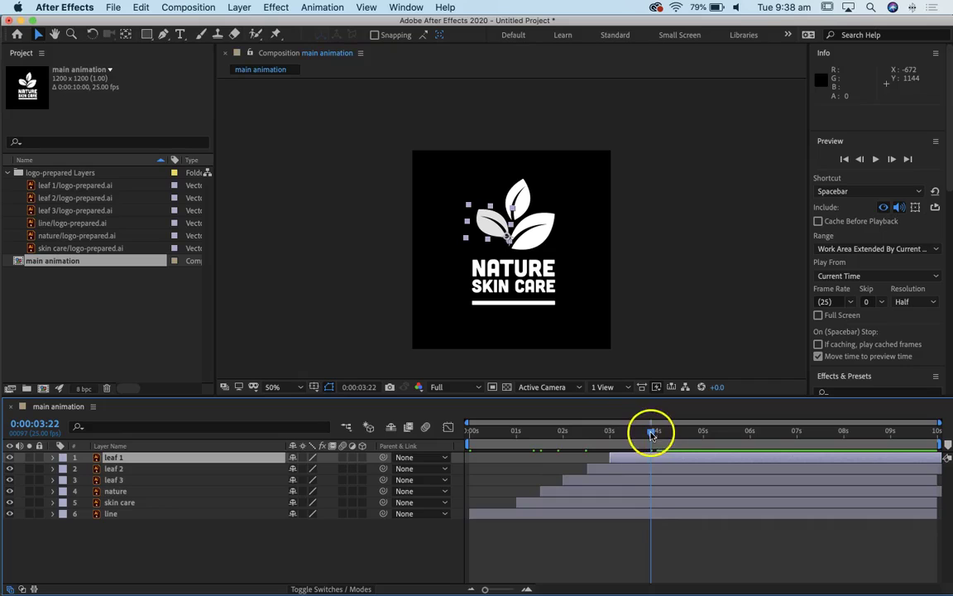
pyautogui.click(612, 432)
pyautogui.moveTo(611, 432); pyautogui.dragTo(677, 431)
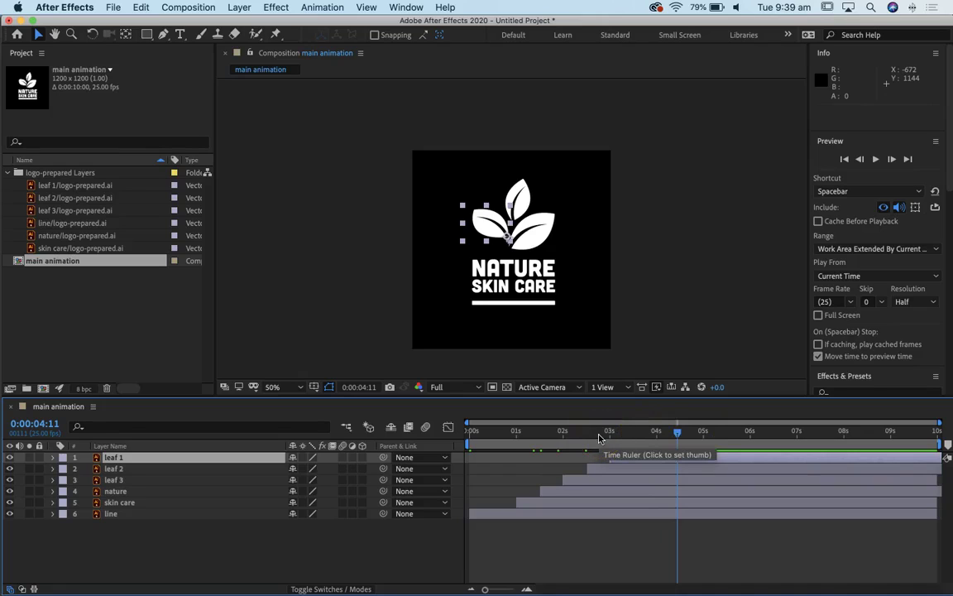
pyautogui.moveTo(568, 440); pyautogui.dragTo(652, 434)
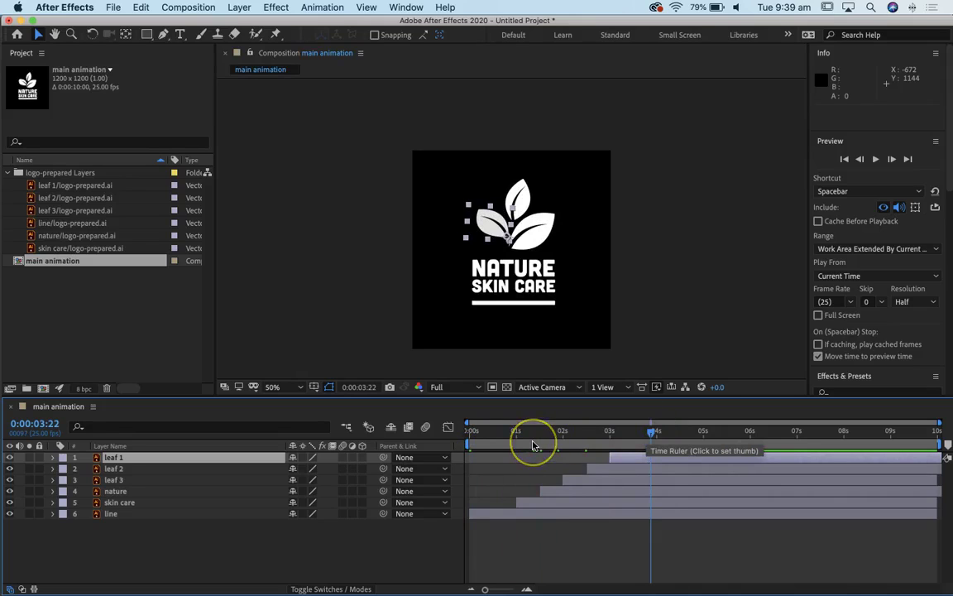
pyautogui.moveTo(491, 436); pyautogui.dragTo(620, 434)
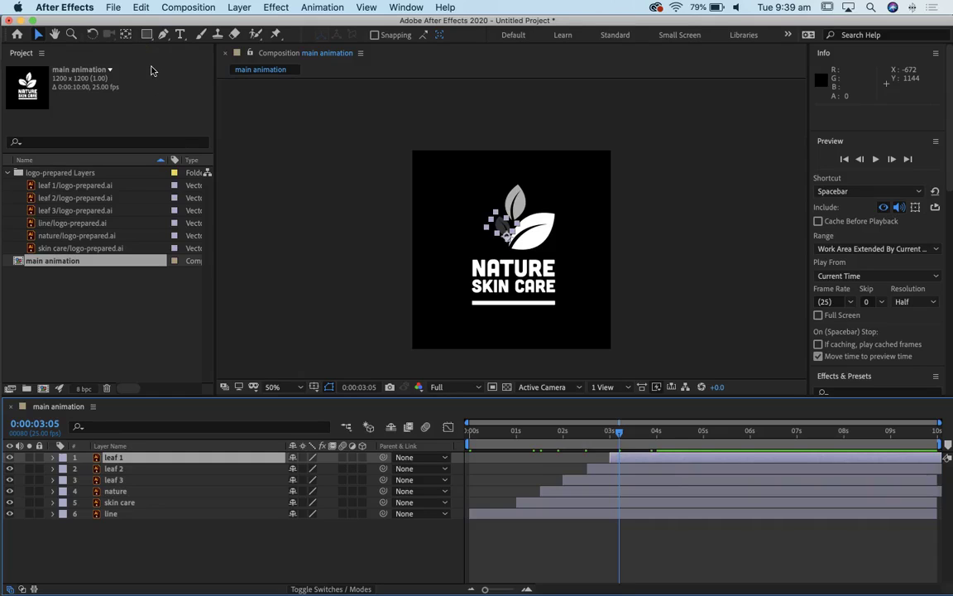
# Switch to Chrome and load pexels.com/search/videos/ in a new browser window
pyautogui.press('super+Tab')
pyautogui.press('super+Tab')
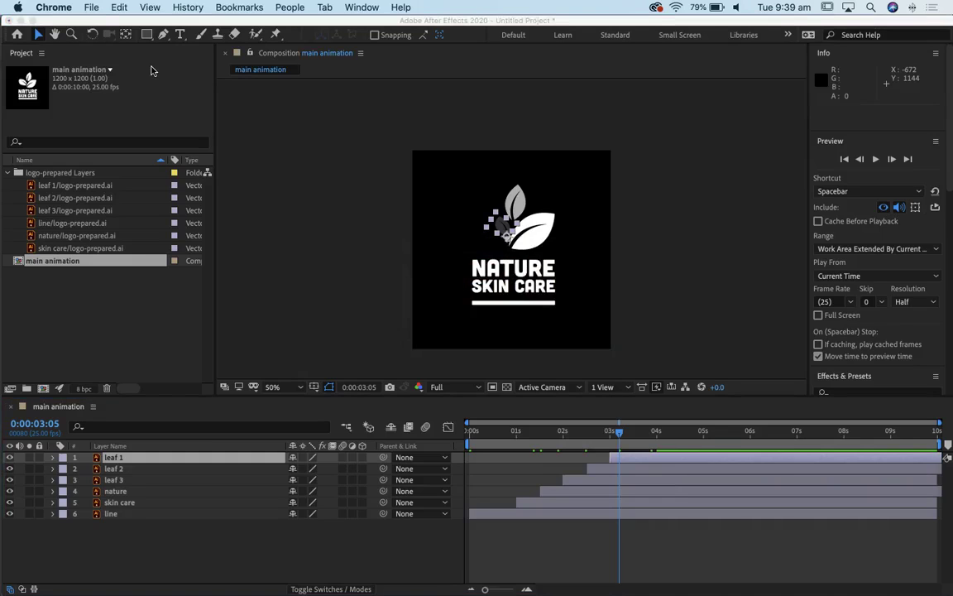
pyautogui.press('super+n')
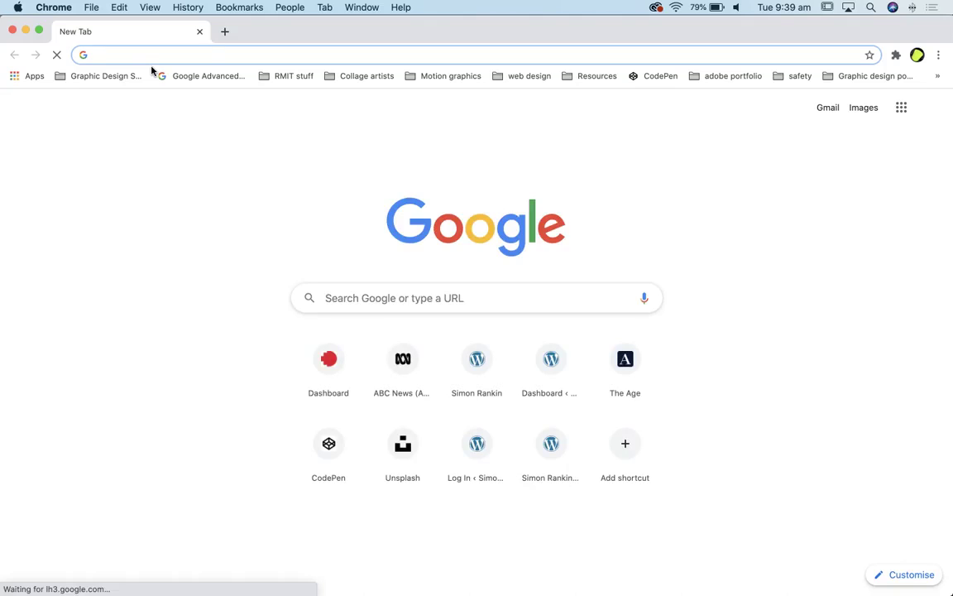
pyautogui.write('pexe')
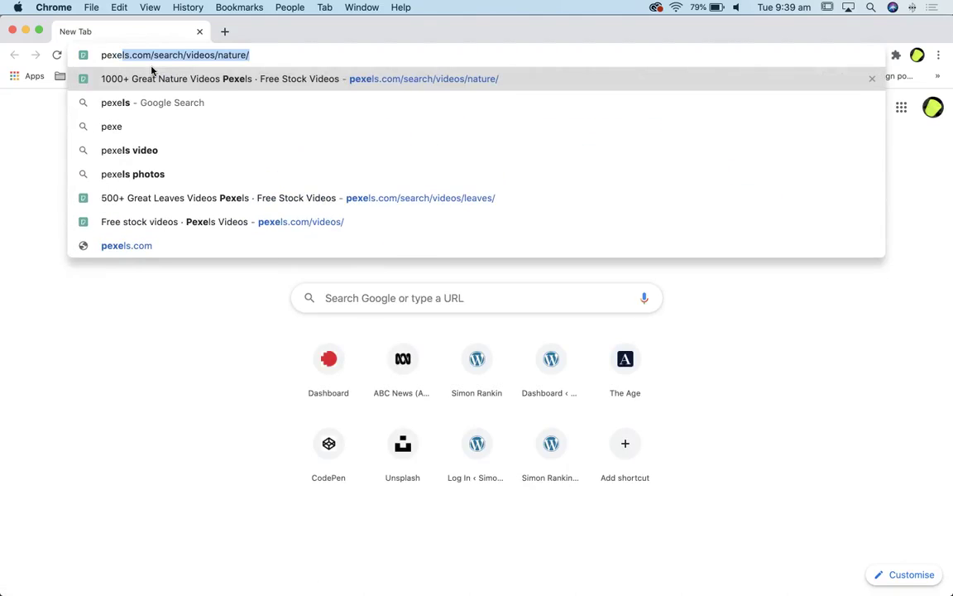
pyautogui.moveTo(258, 55); pyautogui.dragTo(219, 55)
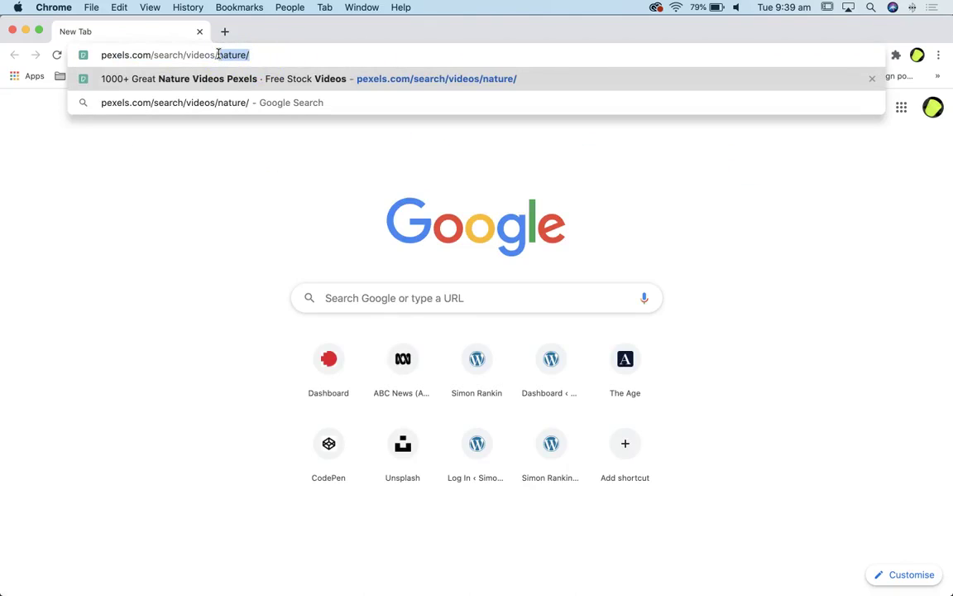
pyautogui.press('BackSpace')
pyautogui.press('Return')
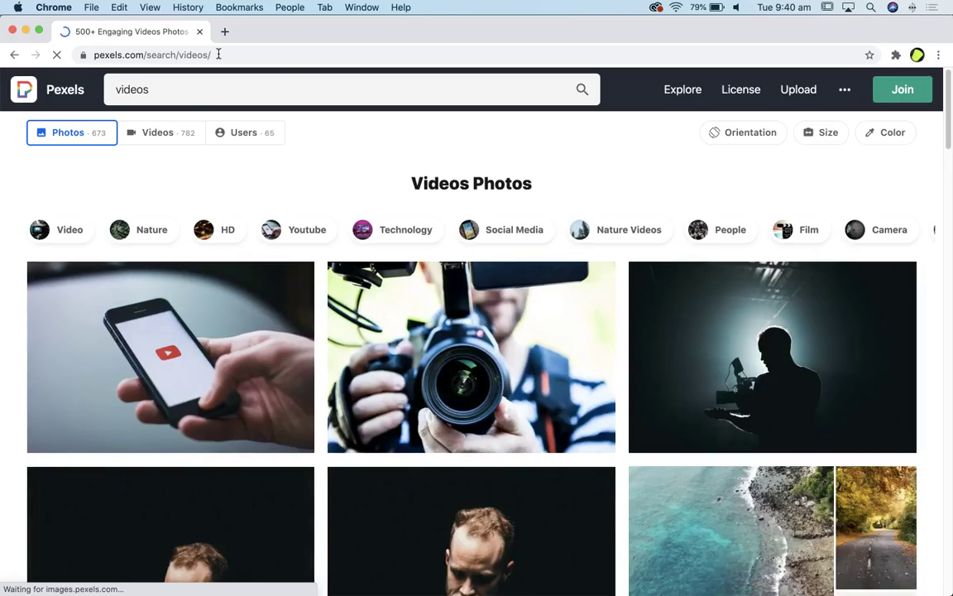
# Go to the Pexels free stock videos page at pexels.com/videos/
pyautogui.click(220, 54)
pyautogui.moveTo(220, 54); pyautogui.dragTo(147, 57)
pyautogui.write('v')
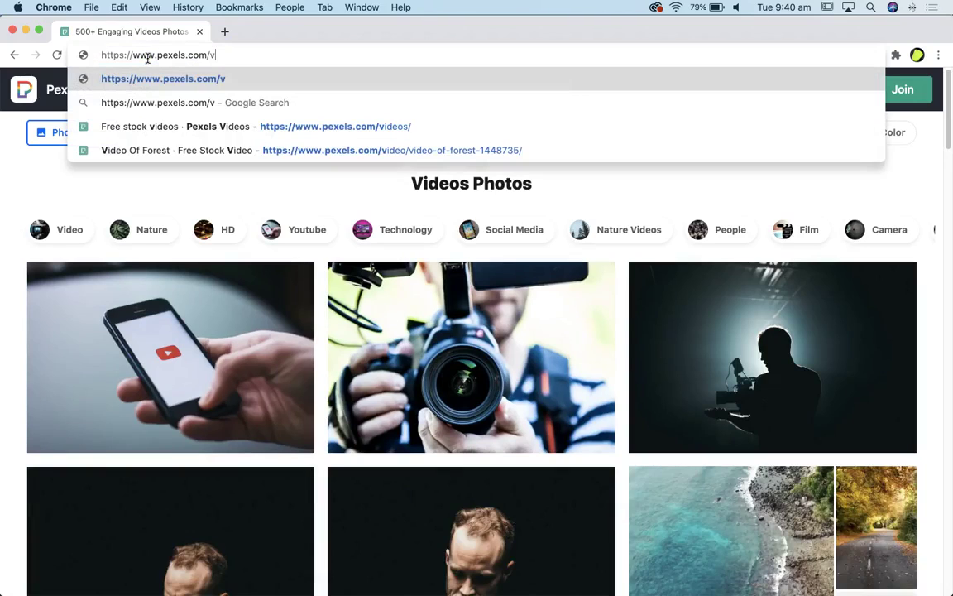
pyautogui.click(149, 131)
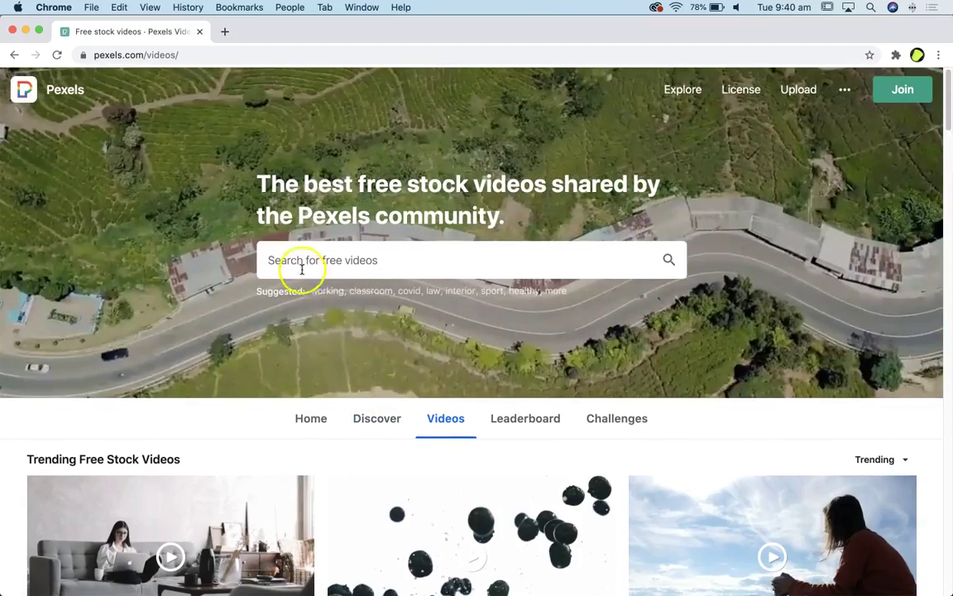
# Search the free videos for "nature" and browse the results
pyautogui.click(297, 263)
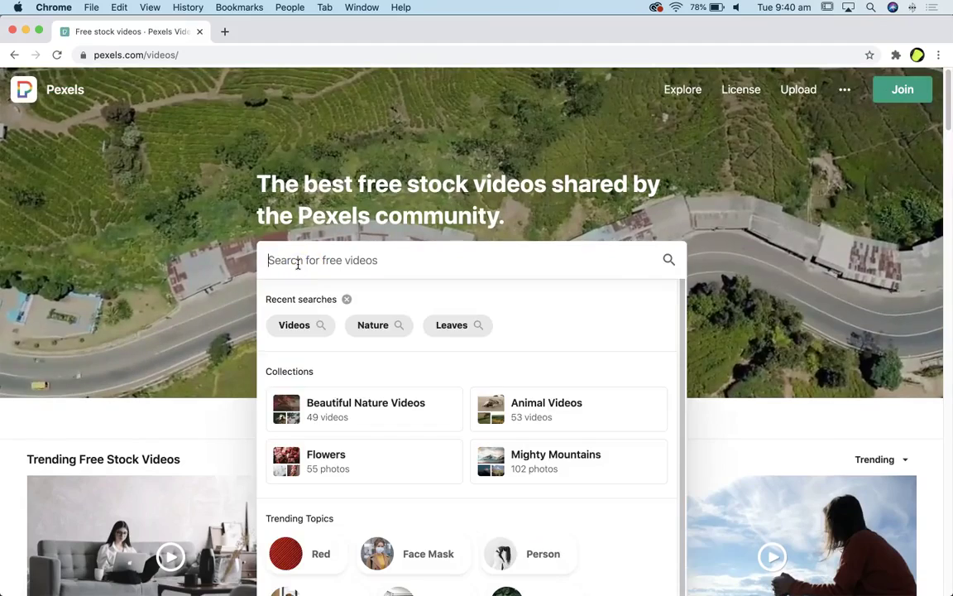
pyautogui.write('nature')
pyautogui.press('Return')
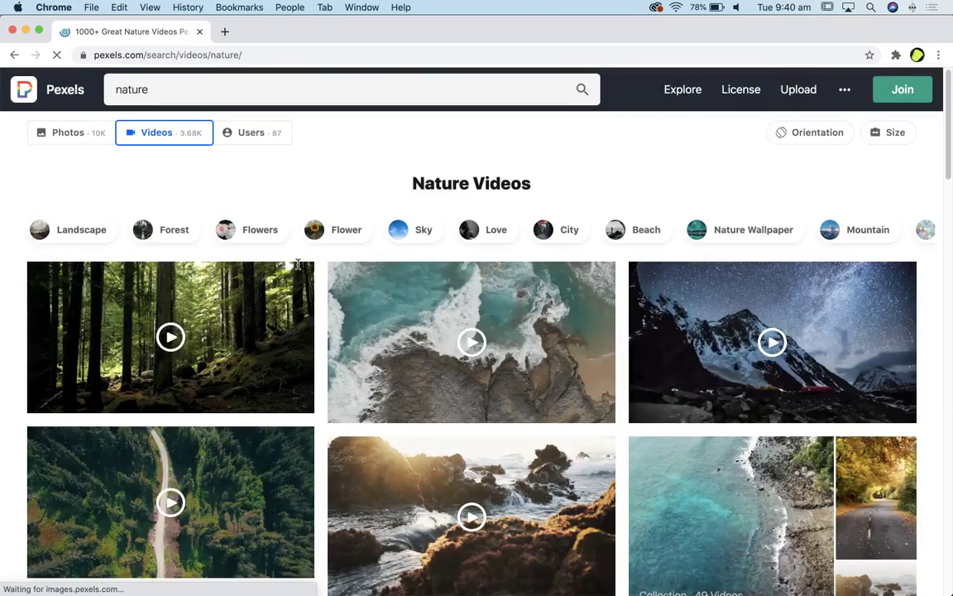
pyautogui.scroll(-5, 411, 393)
pyautogui.scroll(-10, 411, 398)
pyautogui.scroll(20, 412, 398)
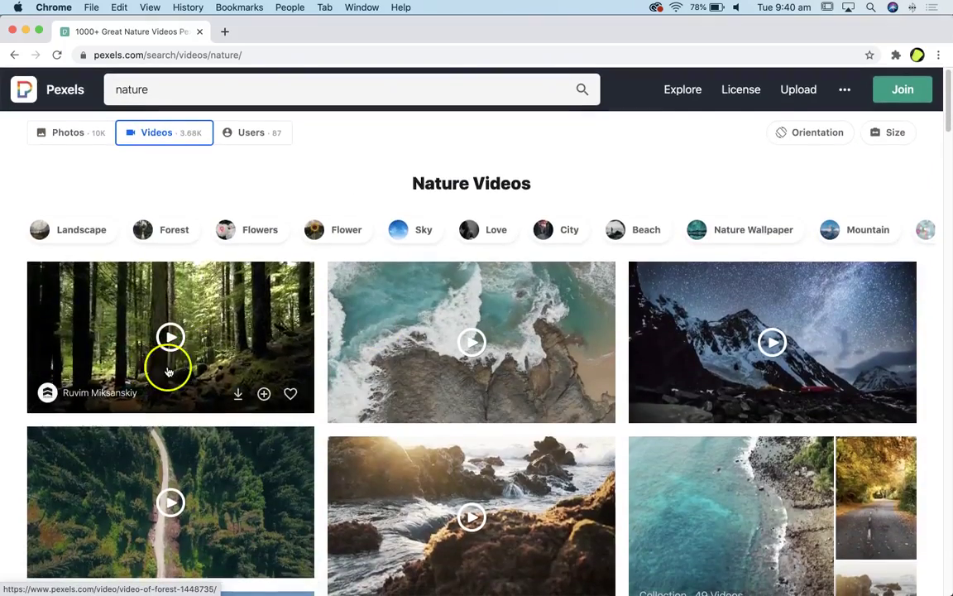
# Download the first forest video from the nature results and show the downloaded file in Finder
pyautogui.click(238, 395)
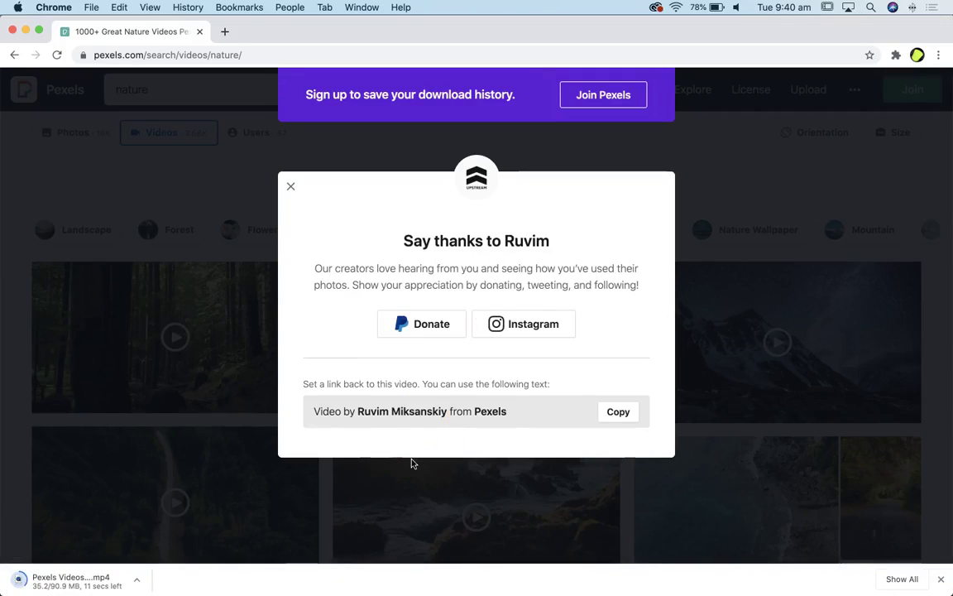
pyautogui.click(262, 584)
pyautogui.moveTo(168, 583)
pyautogui.click(432, 372)
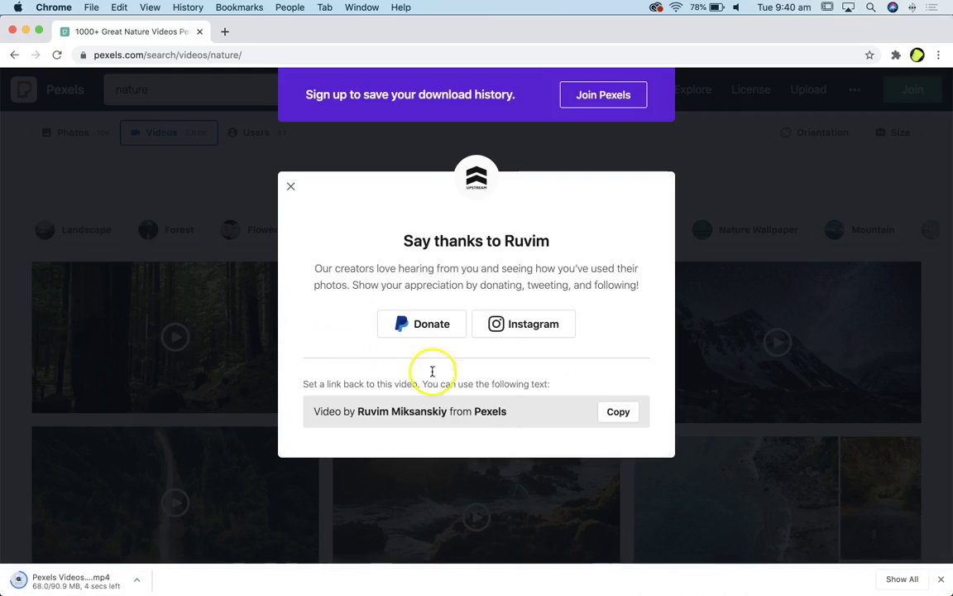
pyautogui.click(136, 582)
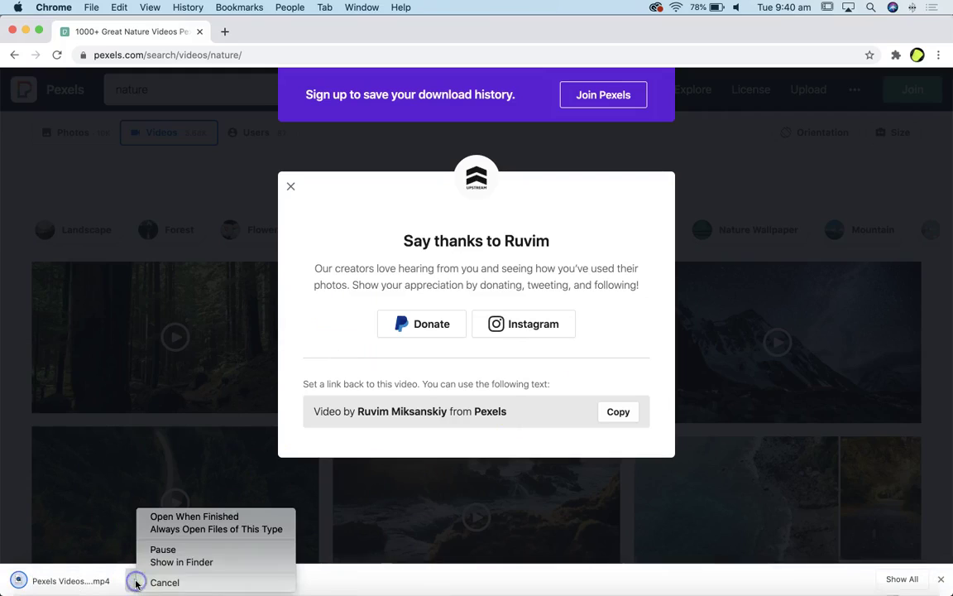
pyautogui.click(175, 562)
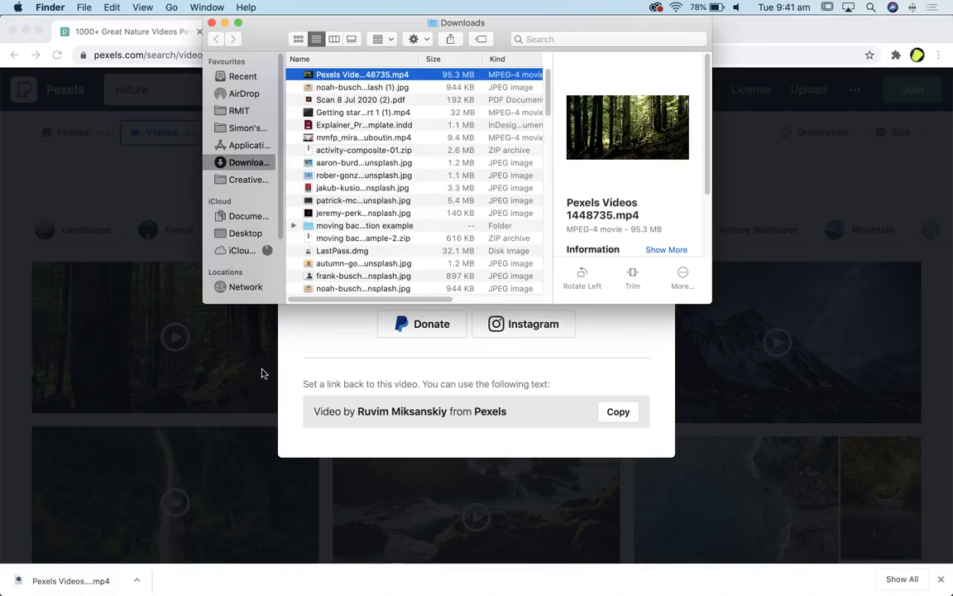
# Open the desktop's reveal animation folder in a new Finder window and move the downloaded Pexels video into it
pyautogui.press('super+n')
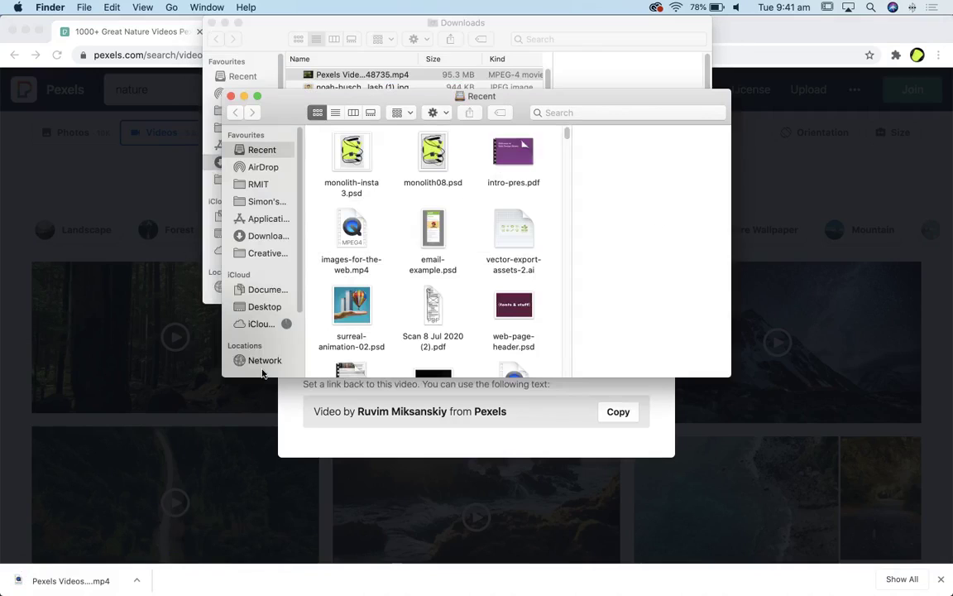
pyautogui.click(258, 307)
pyautogui.doubleClick(406, 157)
pyautogui.moveTo(579, 106); pyautogui.dragTo(491, 277)
pyautogui.moveTo(345, 77); pyautogui.dragTo(354, 364)
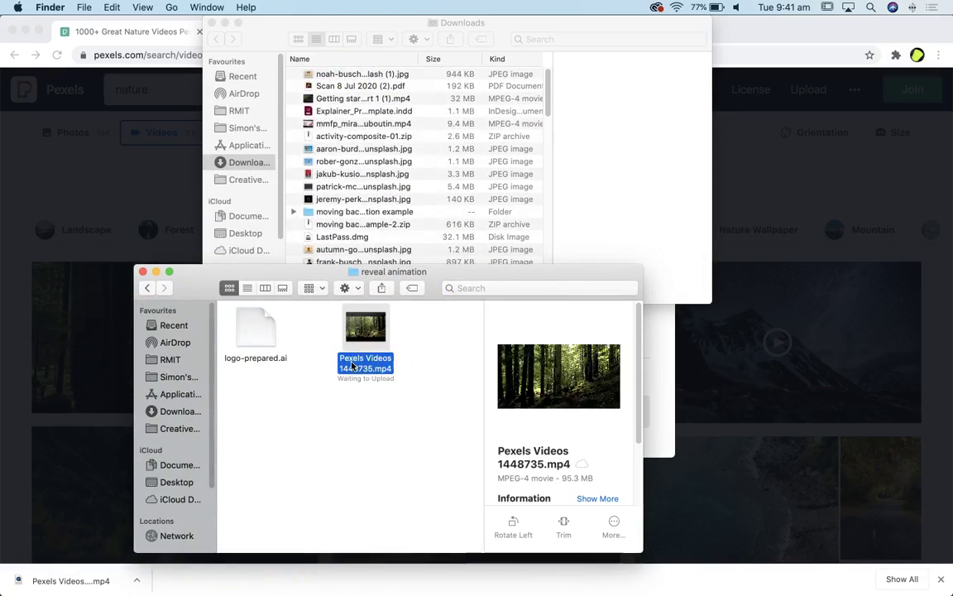
# Switch back to After Effects and save the project as reveal.aep in the desktop's reveal animation folder
pyautogui.press('super+Tab')
pyautogui.press('super+Tab')
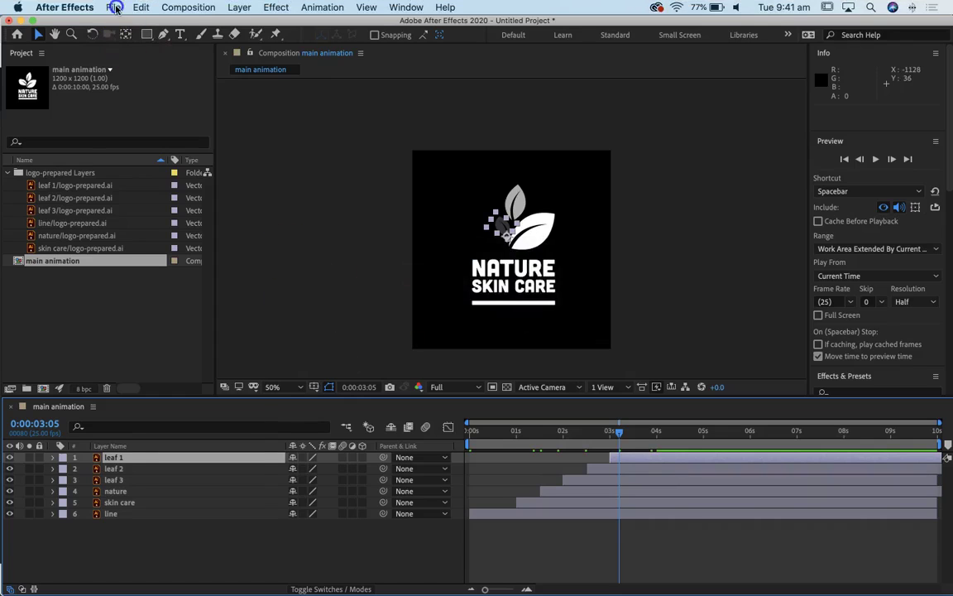
pyautogui.click(114, 8)
pyautogui.moveTo(126, 132)
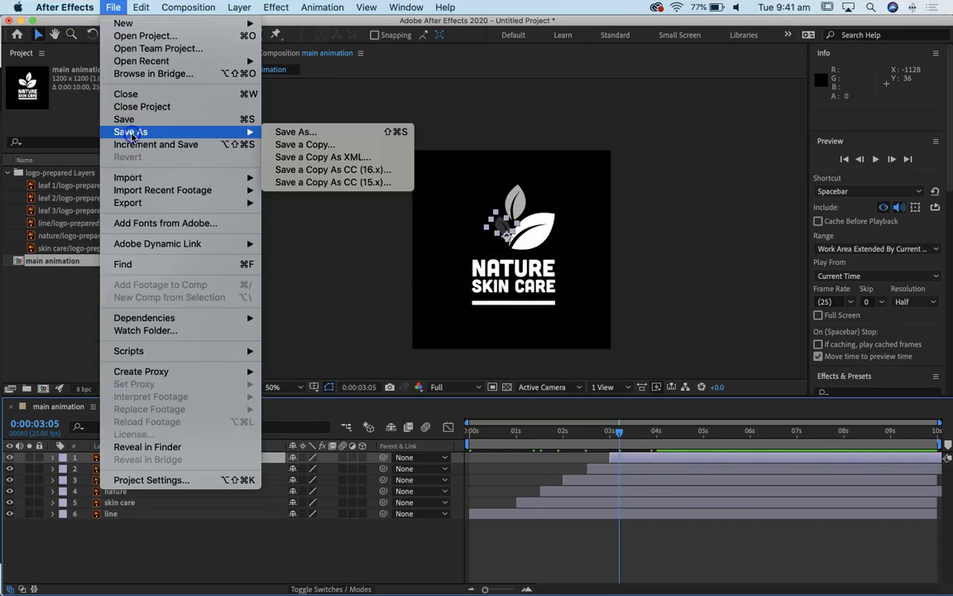
pyautogui.click(288, 132)
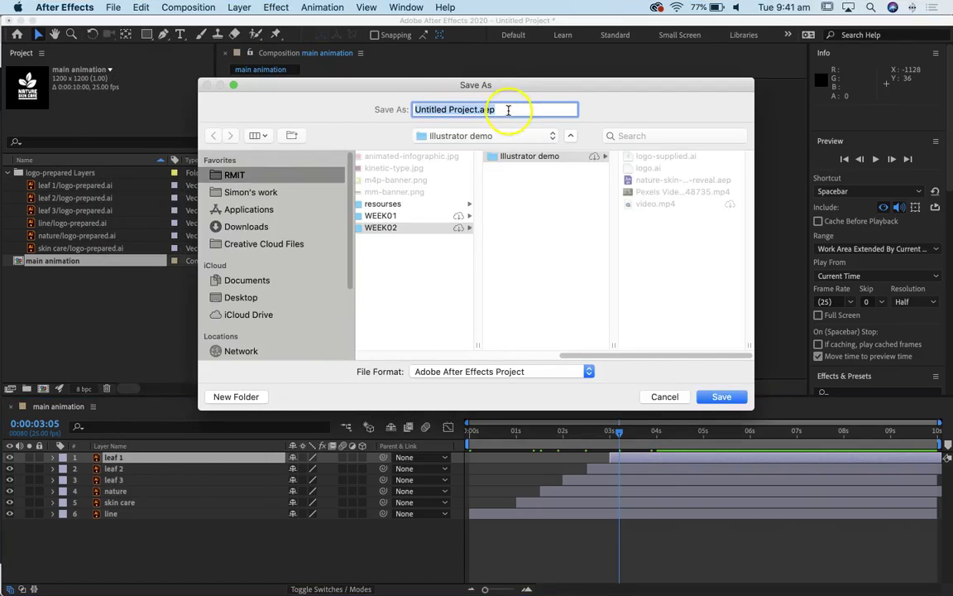
pyautogui.click(490, 135)
pyautogui.click(450, 240)
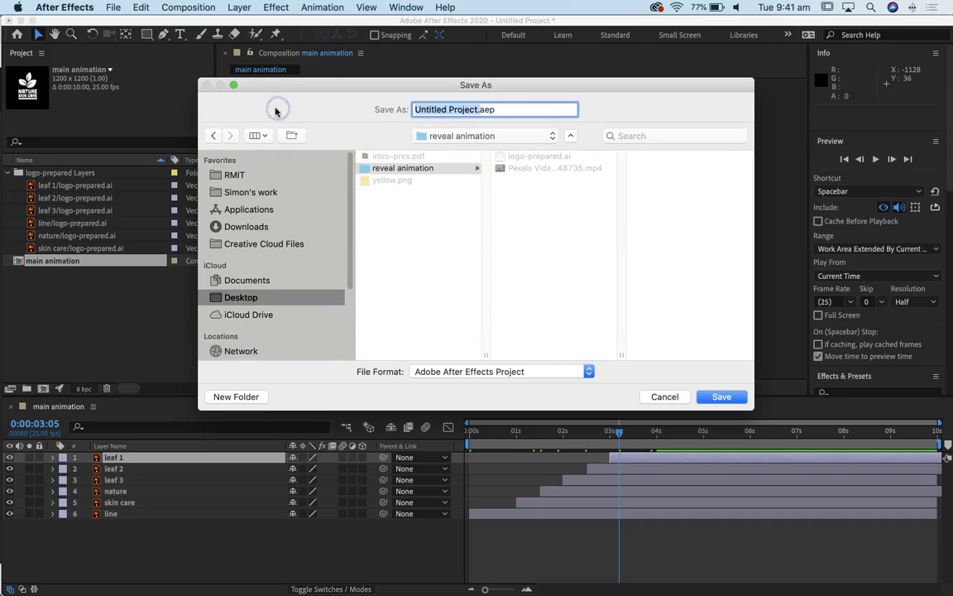
pyautogui.write('reveal')
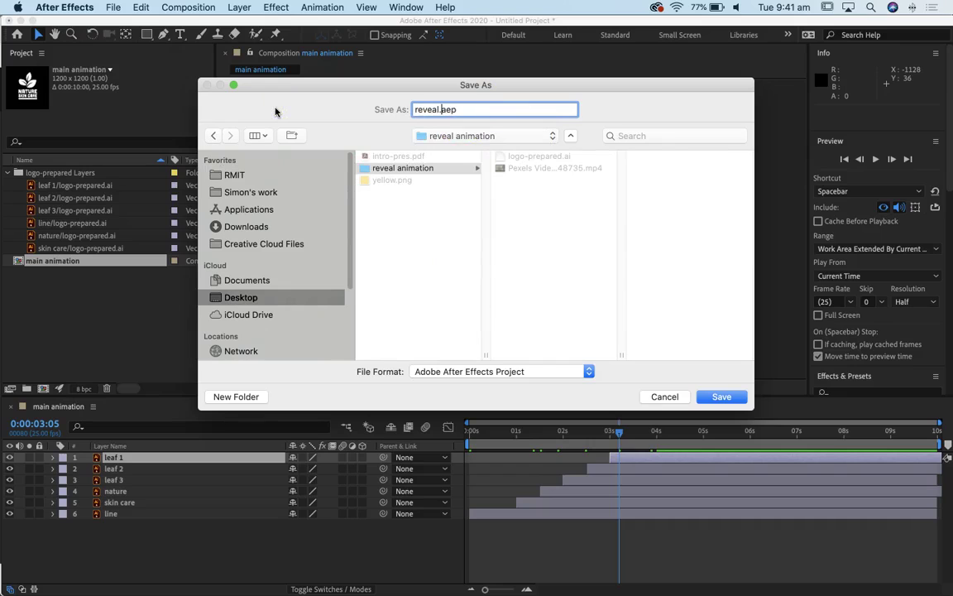
pyautogui.click(716, 398)
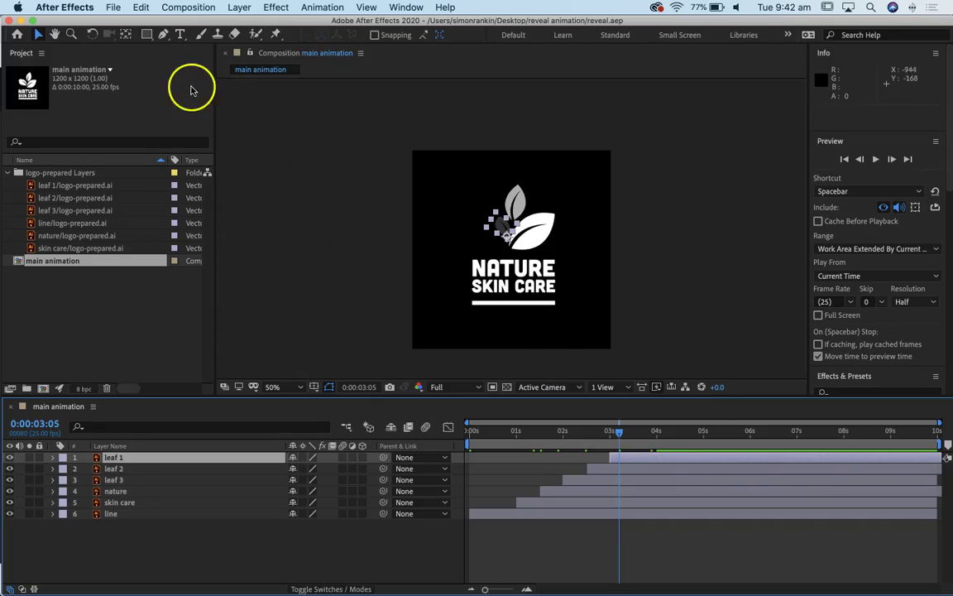
# Import Pexels Videos 1448735.mp4 from the reveal animation folder and place it below the line layer in main animation
pyautogui.click(113, 7)
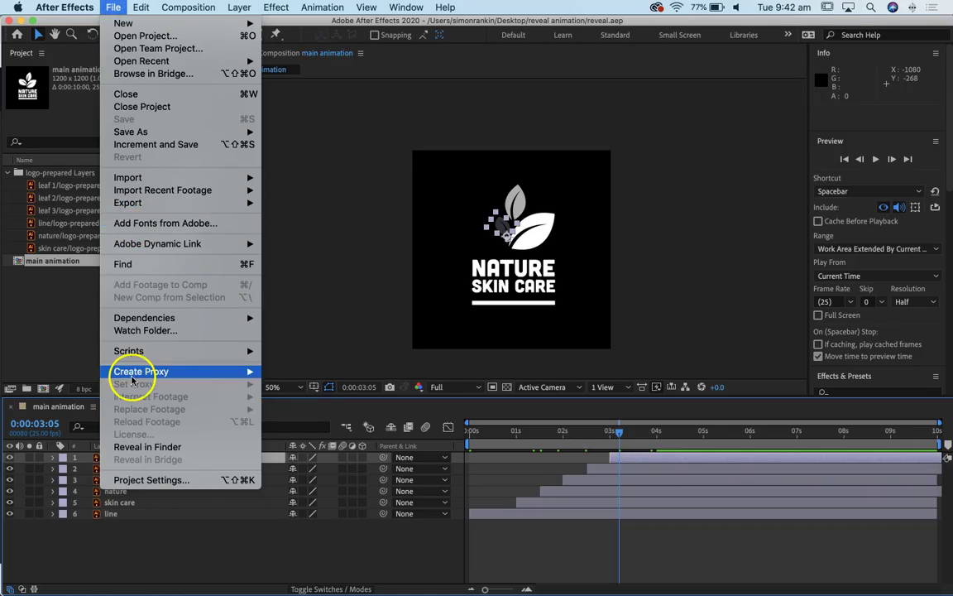
pyautogui.moveTo(128, 179)
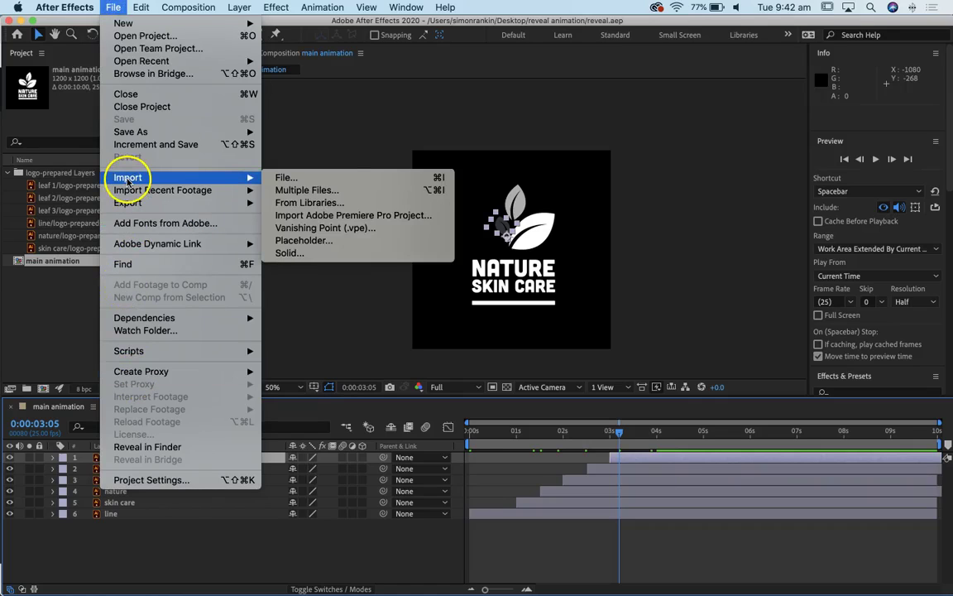
pyautogui.click(335, 178)
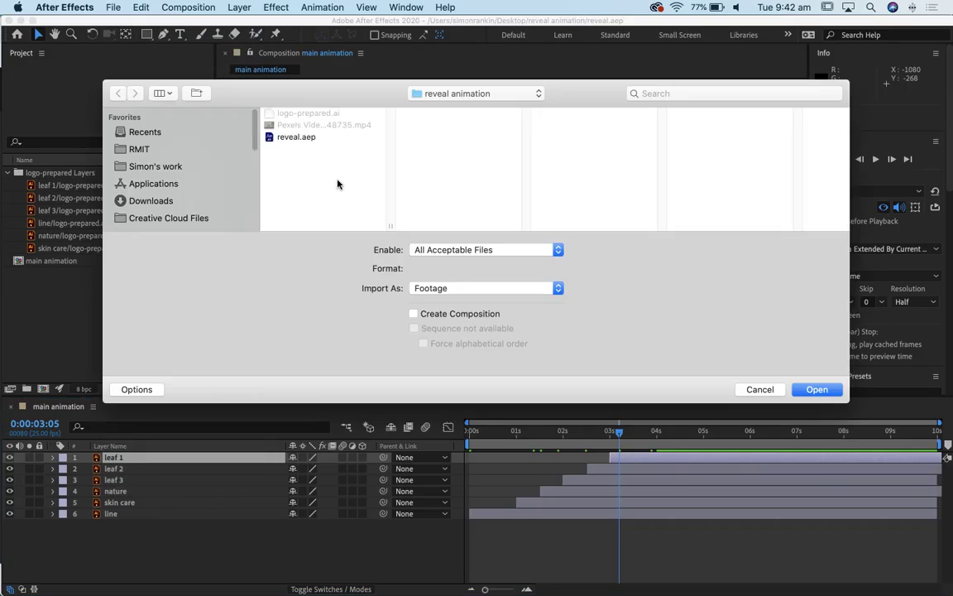
pyautogui.click(324, 125)
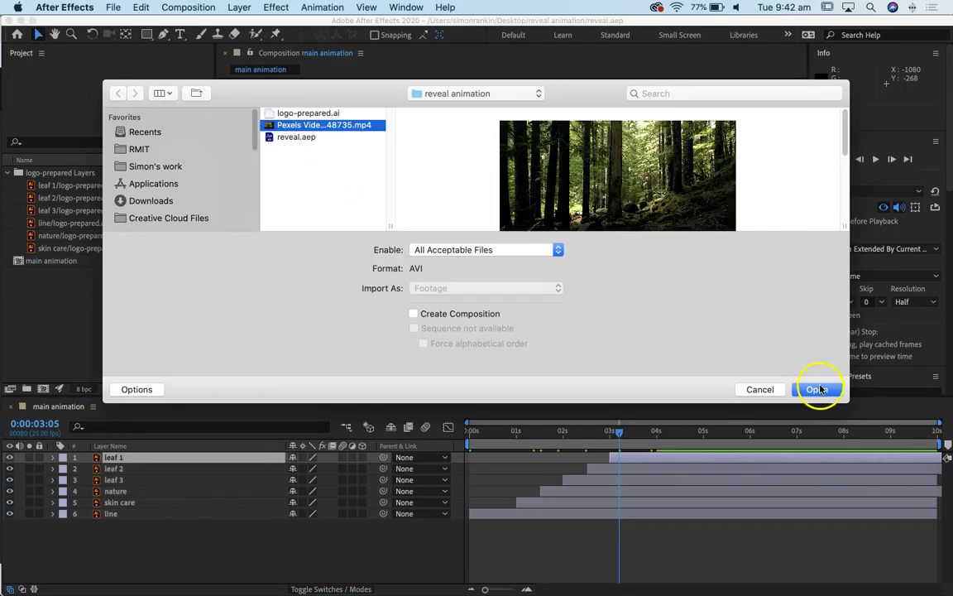
pyautogui.click(817, 389)
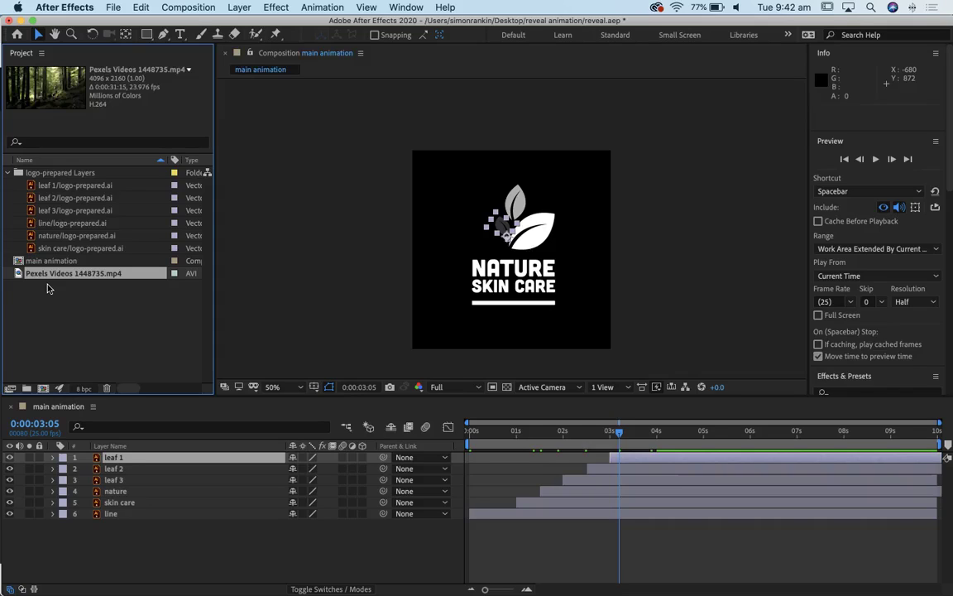
pyautogui.moveTo(44, 280); pyautogui.dragTo(55, 524)
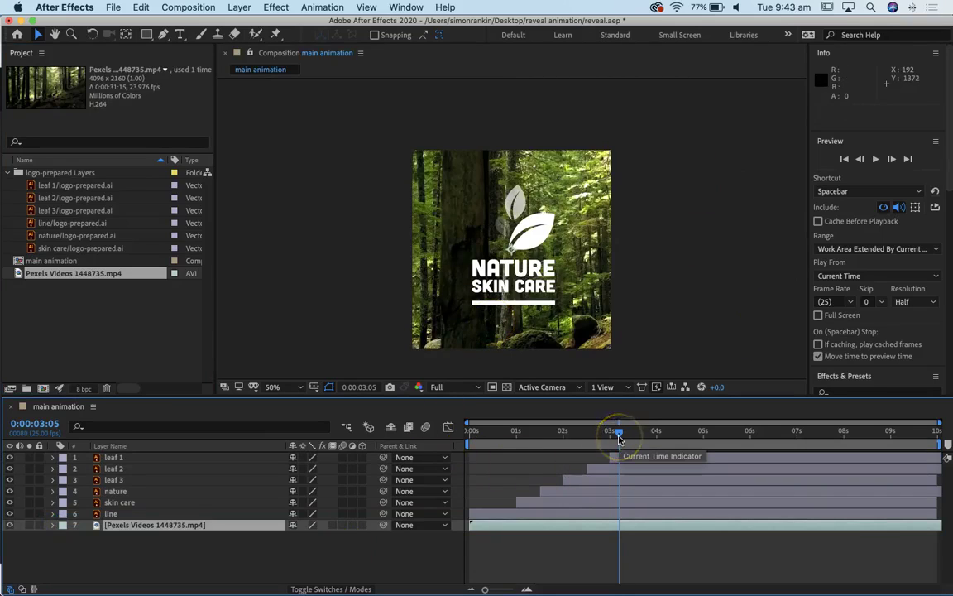
# Scrub the timeline to check the logo over the forest footage, and set the composition preview resolution to Quarter
pyautogui.moveTo(619, 434); pyautogui.dragTo(823, 436)
pyautogui.moveTo(528, 430); pyautogui.dragTo(607, 440)
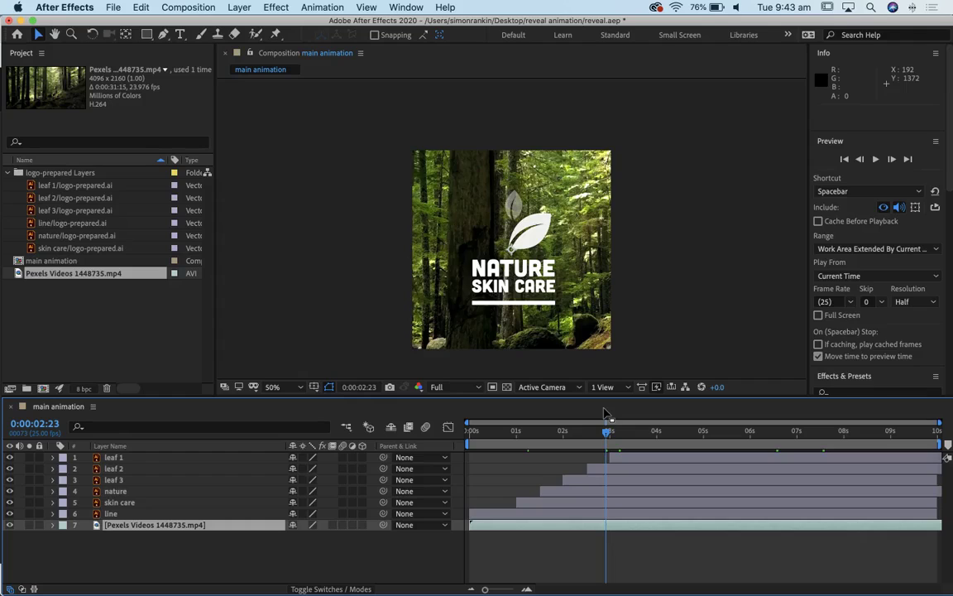
pyautogui.click(469, 390)
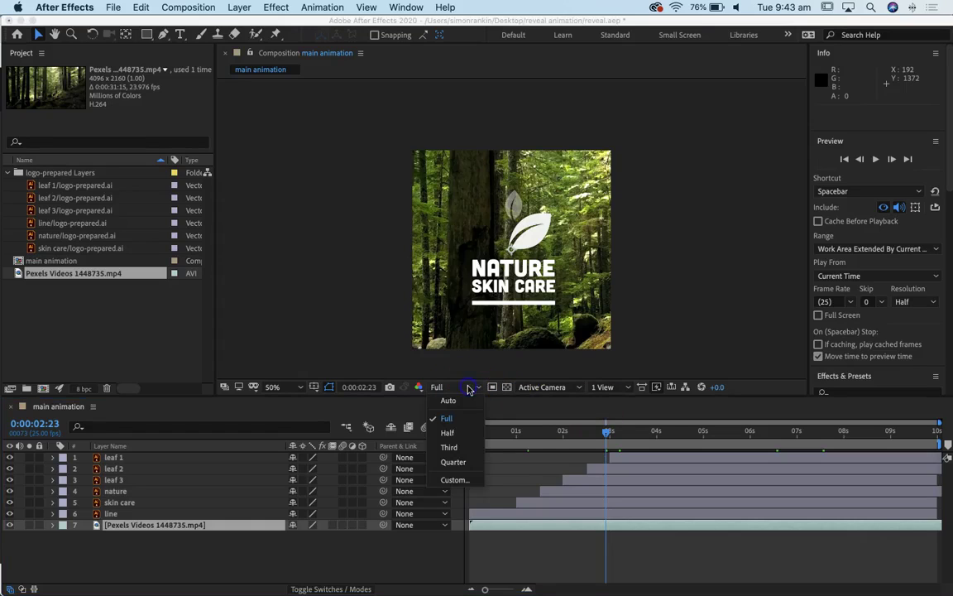
pyautogui.click(453, 463)
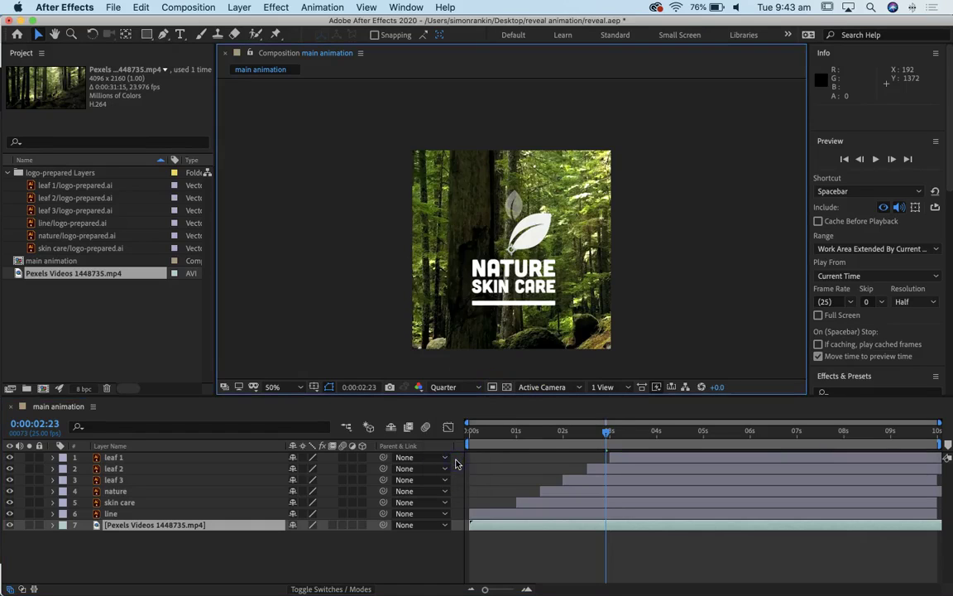
# Scale the Pexels Videos 1448735.mp4 layer down to 59% so more of the forest fits in the frame
pyautogui.click(581, 481)
pyautogui.click(603, 451)
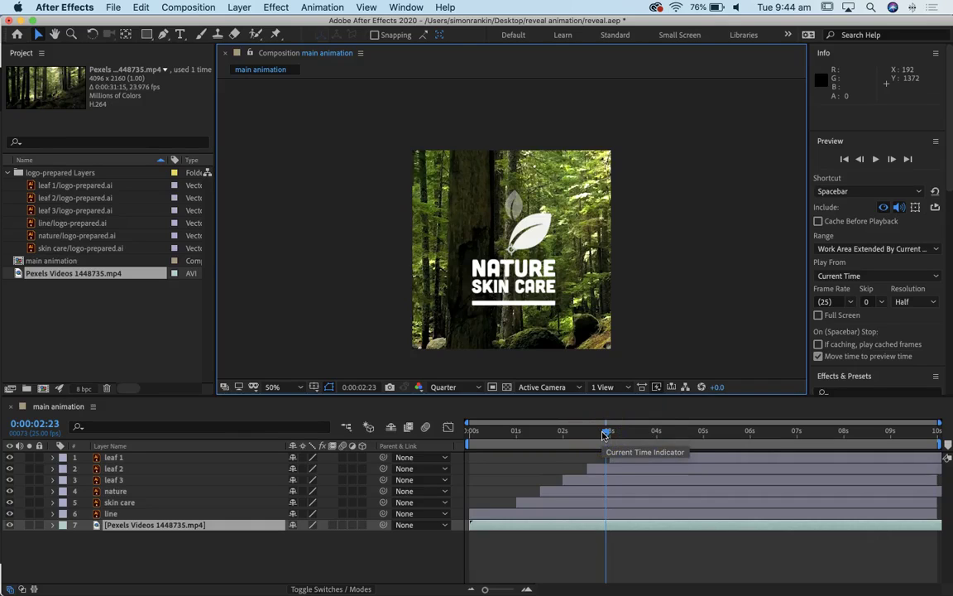
pyautogui.moveTo(605, 433)
pyautogui.mouseDown()
pyautogui.moveTo(494, 432)
pyautogui.moveTo(624, 434)
pyautogui.mouseUp()
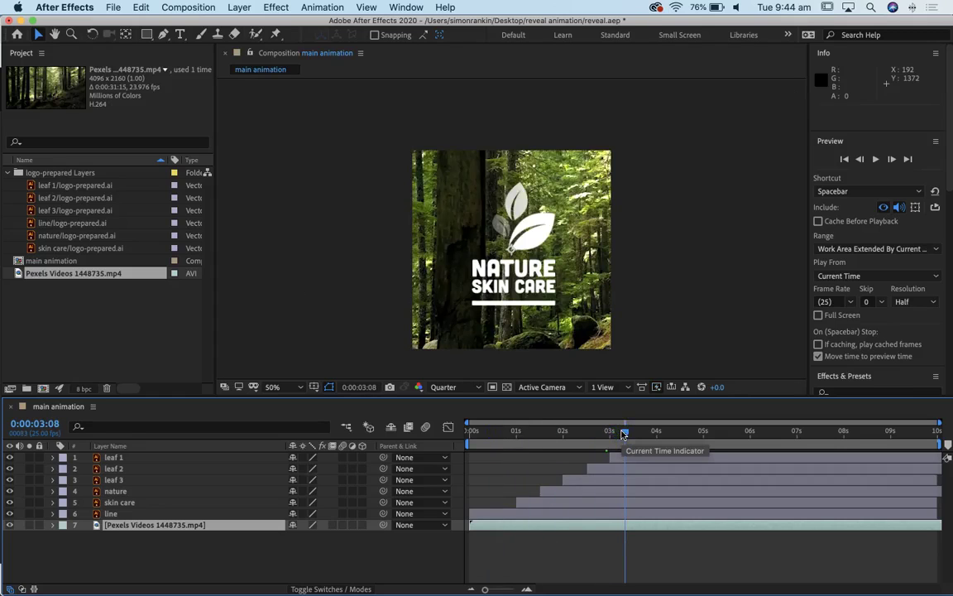
pyautogui.click(314, 488)
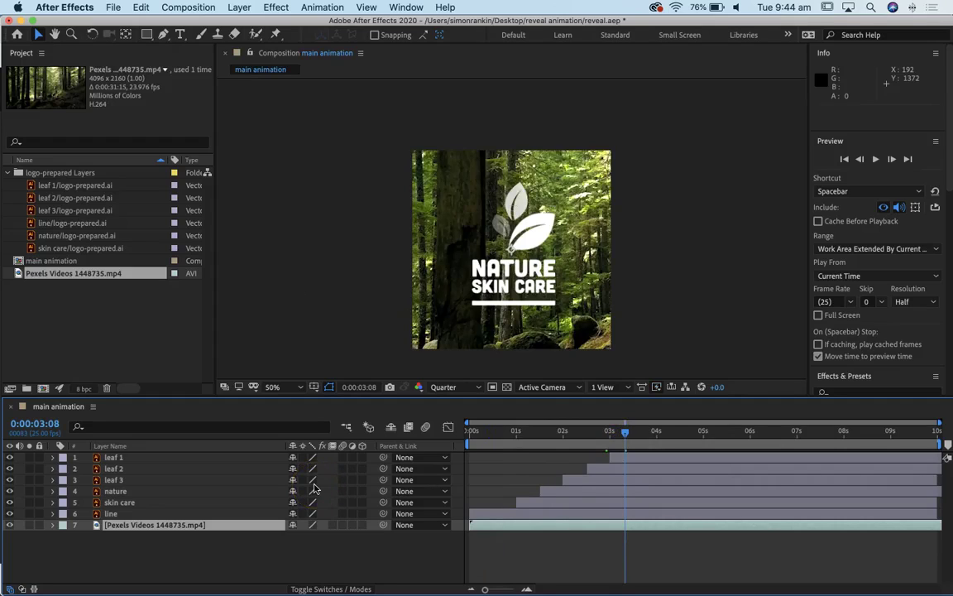
pyautogui.press(',')
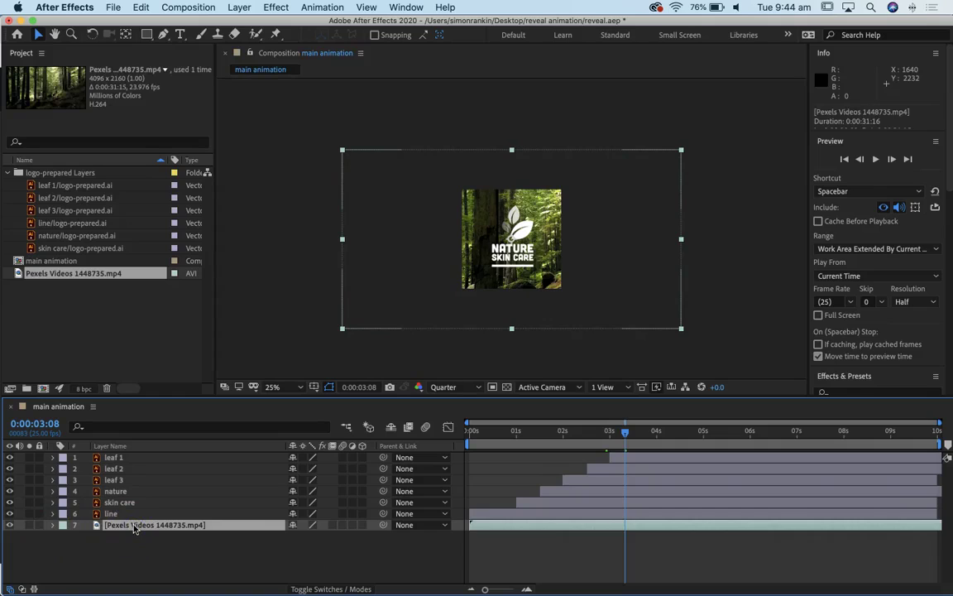
pyautogui.press('s')
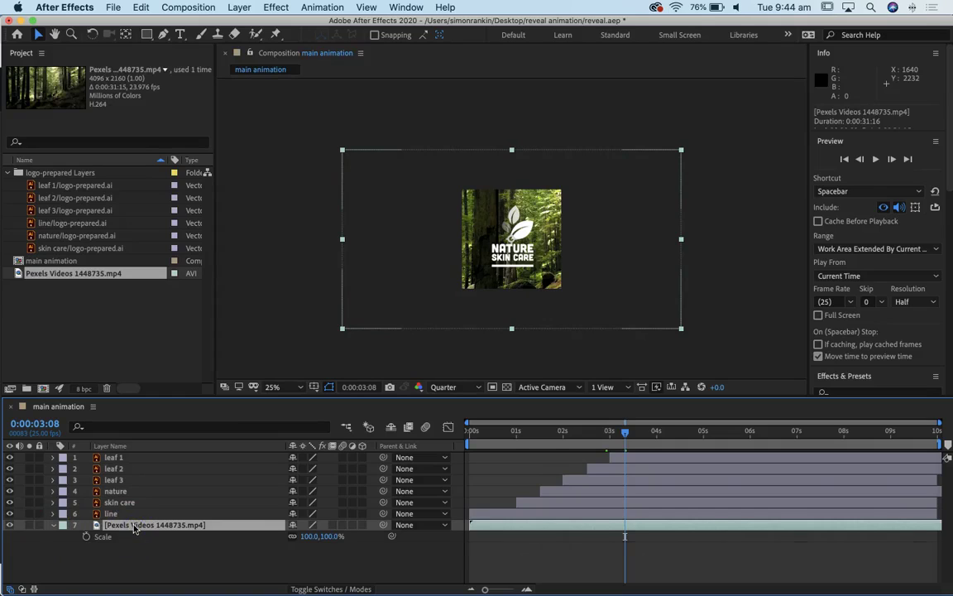
pyautogui.moveTo(306, 536); pyautogui.dragTo(281, 539)
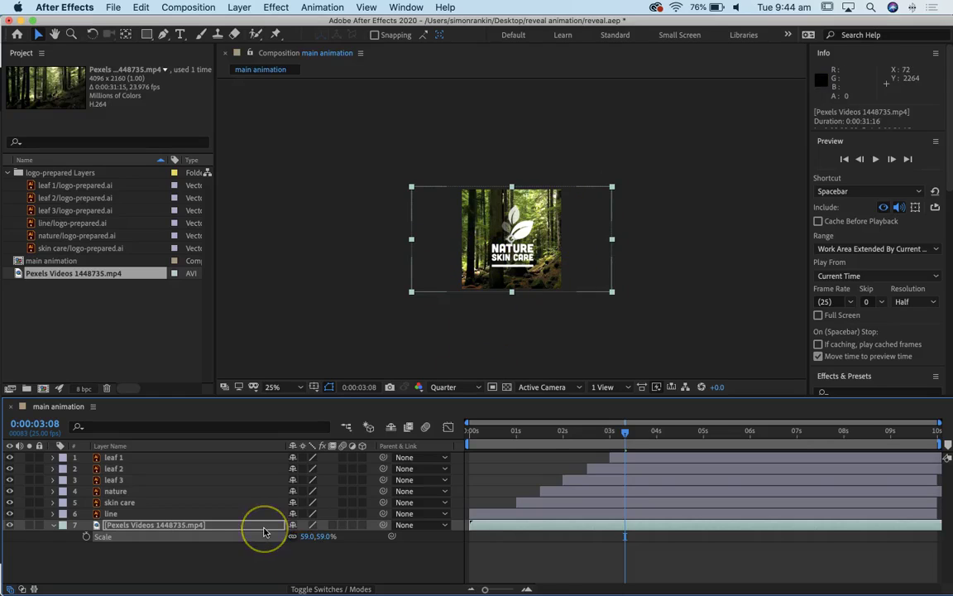
# Set the forest video layer's position to 228, 593 and check the framing at 0:00:04:01
pyautogui.hotkey('shift', 'p')
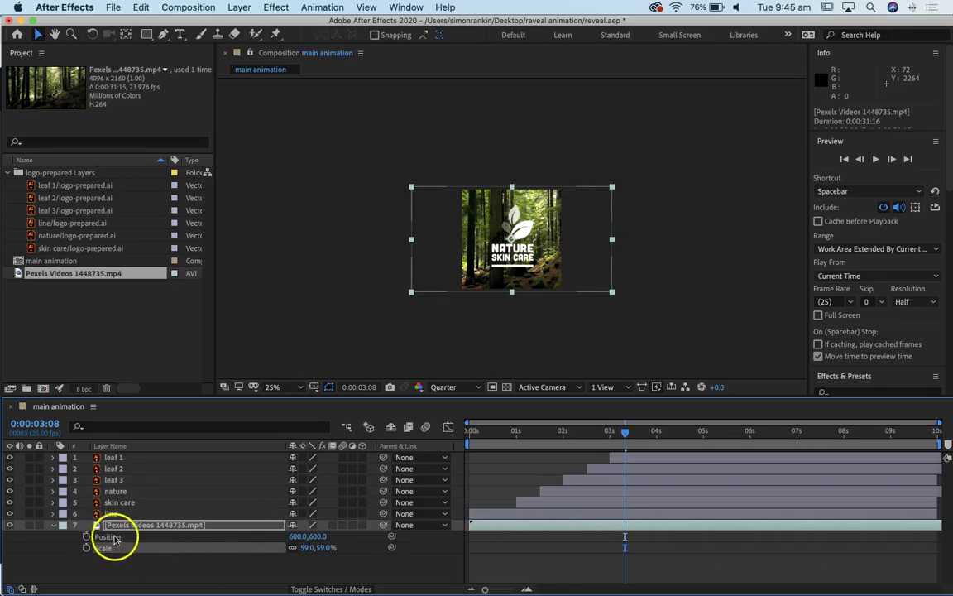
pyautogui.moveTo(319, 537); pyautogui.dragTo(69, 552)
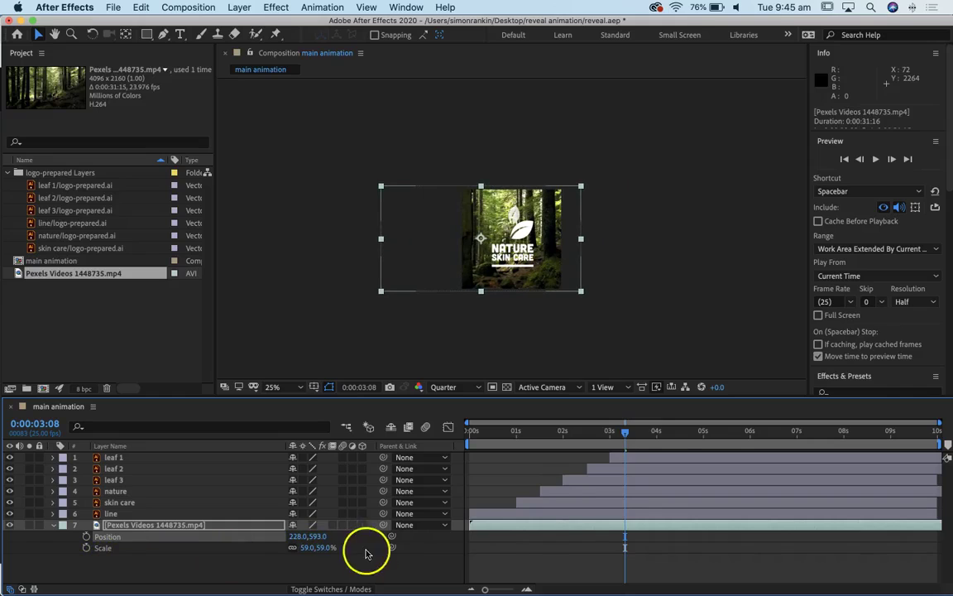
pyautogui.click(655, 432)
pyautogui.moveTo(658, 437); pyautogui.dragTo(662, 437)
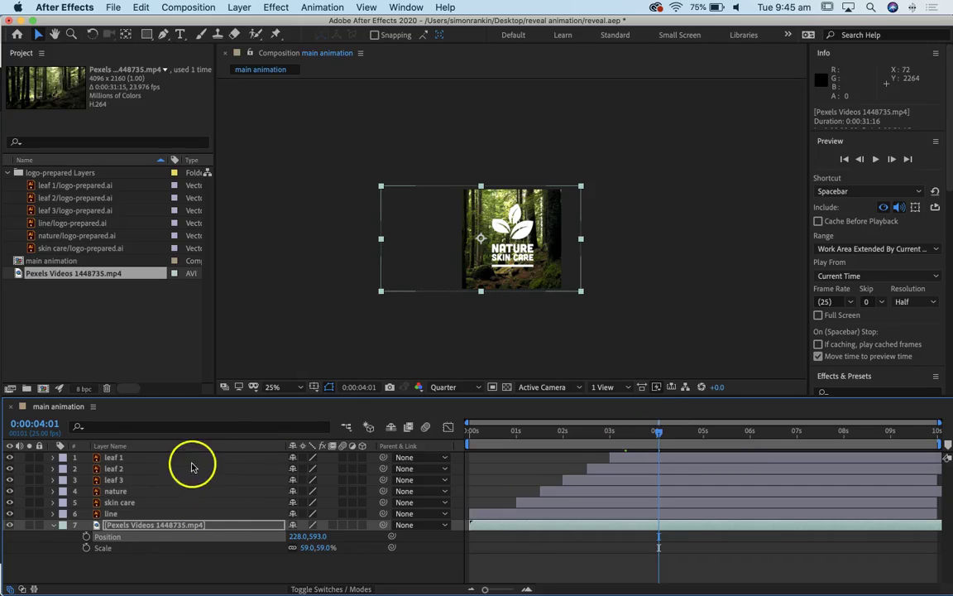
# Select the six logo layers from leaf 1 through line, and collapse the forest video layer's properties
pyautogui.click(121, 514)
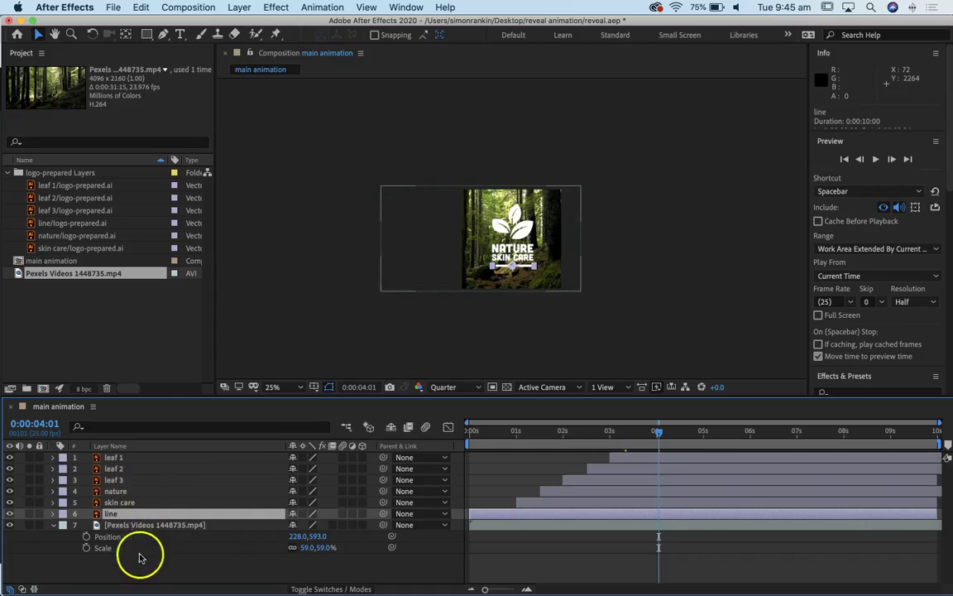
pyautogui.click(138, 574)
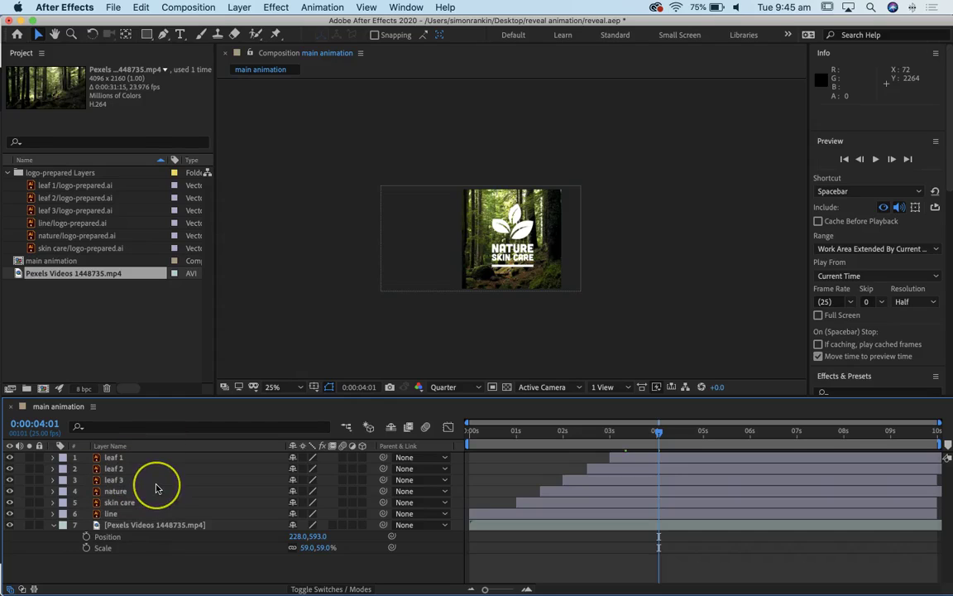
pyautogui.click(115, 457)
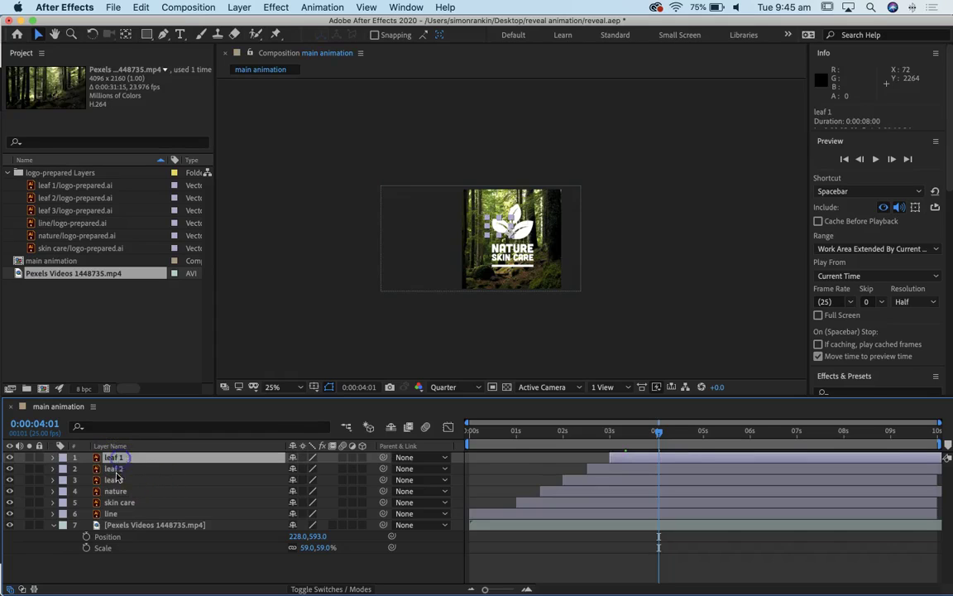
pyautogui.keyDown('shift'); pyautogui.click(114, 515); pyautogui.keyUp('shift')
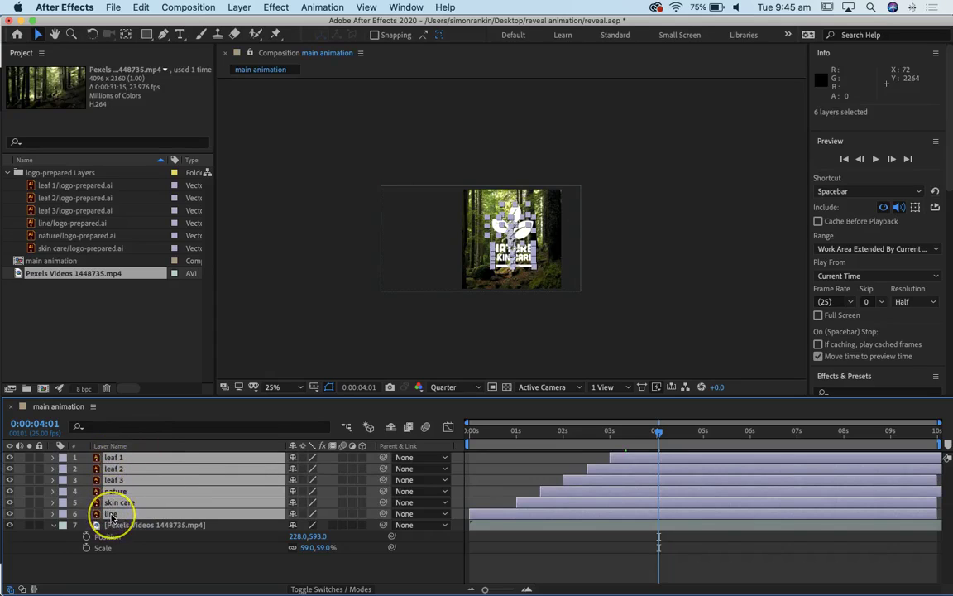
pyautogui.click(53, 525)
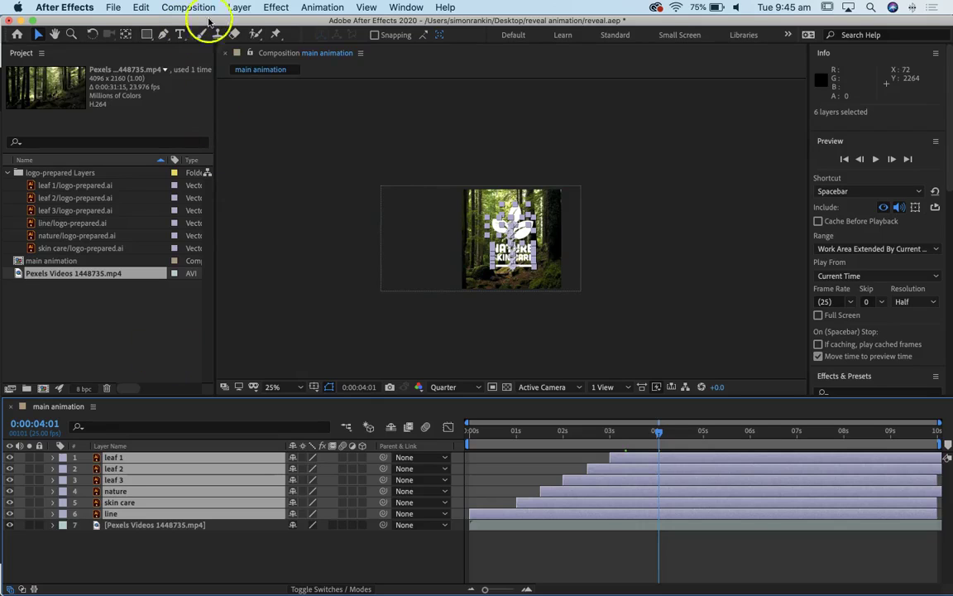
# Try pre-composing the six selected logo layers under the default name Pre-comp 1, and undo it
pyautogui.click(239, 7)
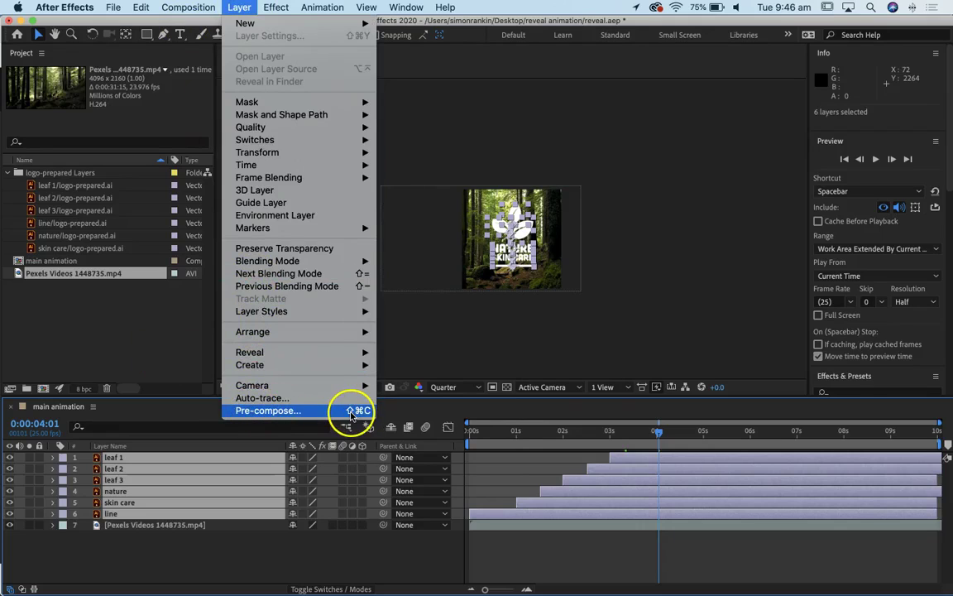
pyautogui.click(218, 8)
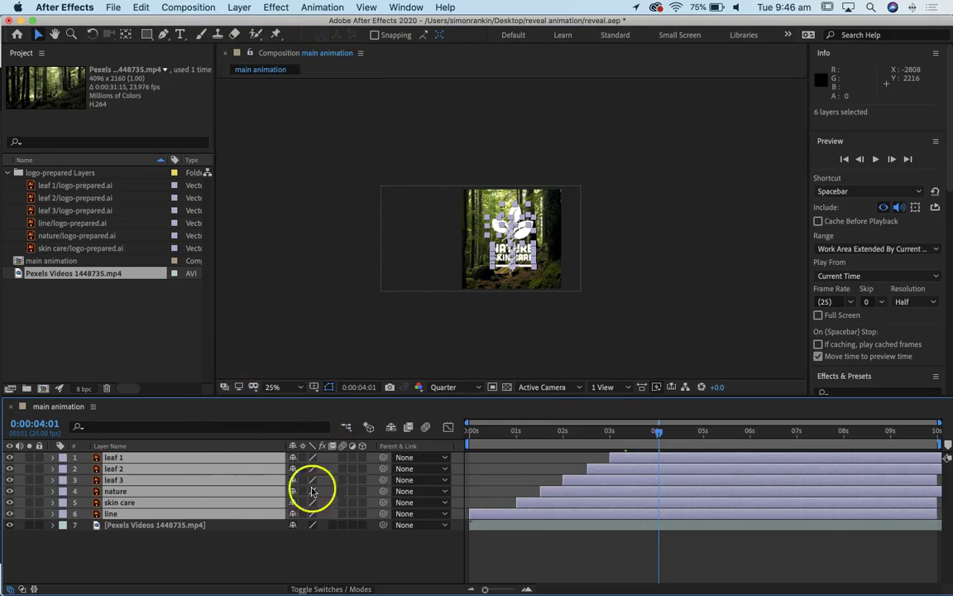
pyautogui.rightClick(563, 497)
pyautogui.moveTo(643, 445)
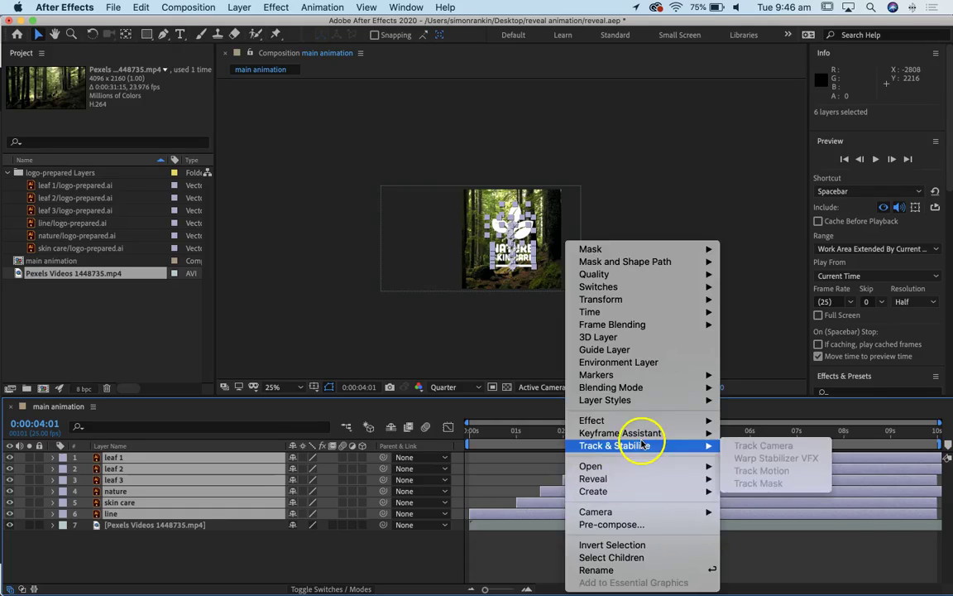
pyautogui.click(611, 524)
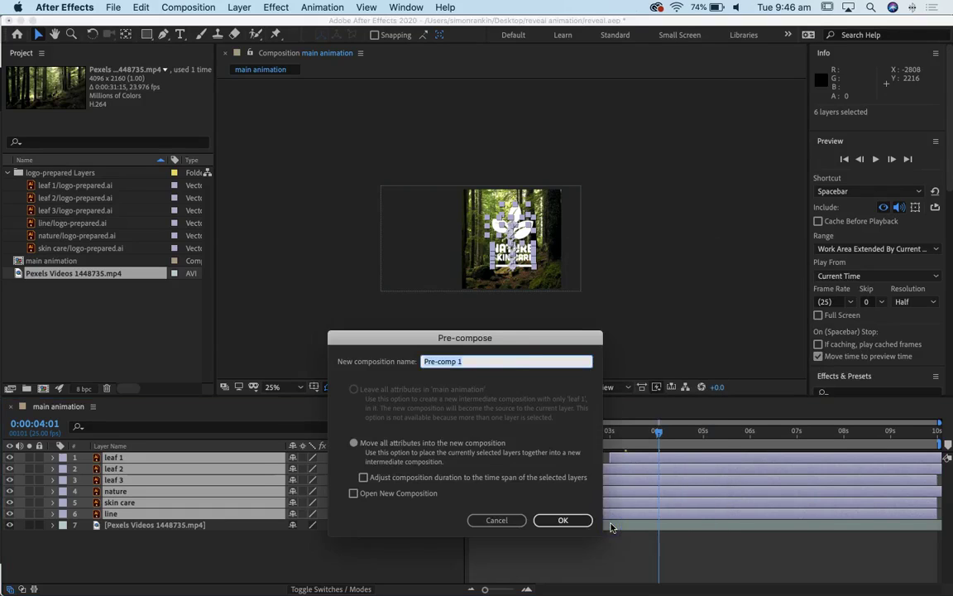
pyautogui.moveTo(496, 338); pyautogui.dragTo(268, 124)
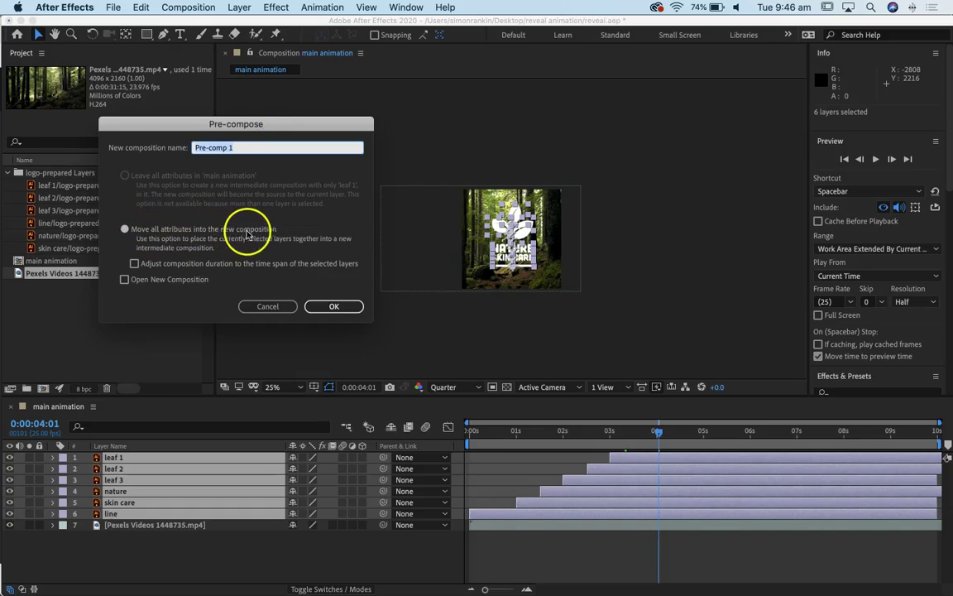
pyautogui.click(333, 307)
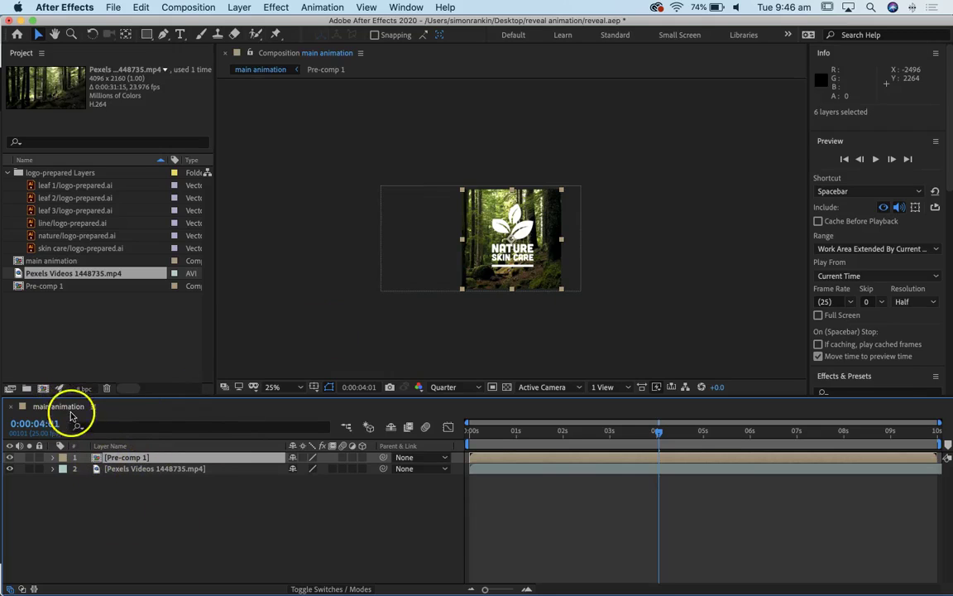
pyautogui.press('super+z')
# Pre-compose the six selected logo layers into a composition named logo reveal, moving all attributes into it
pyautogui.moveTo(203, 586)
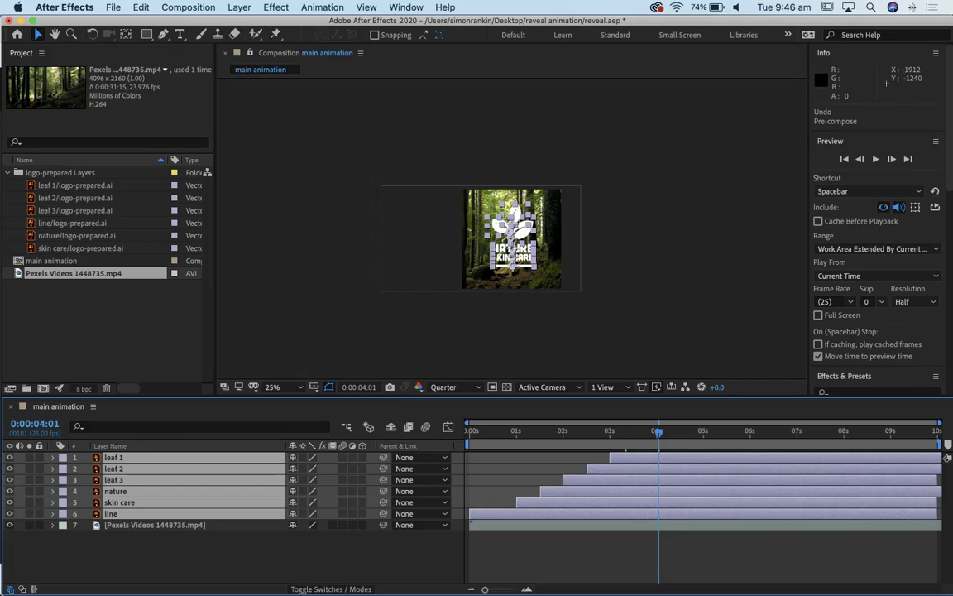
pyautogui.click(195, 7)
pyautogui.moveTo(239, 6)
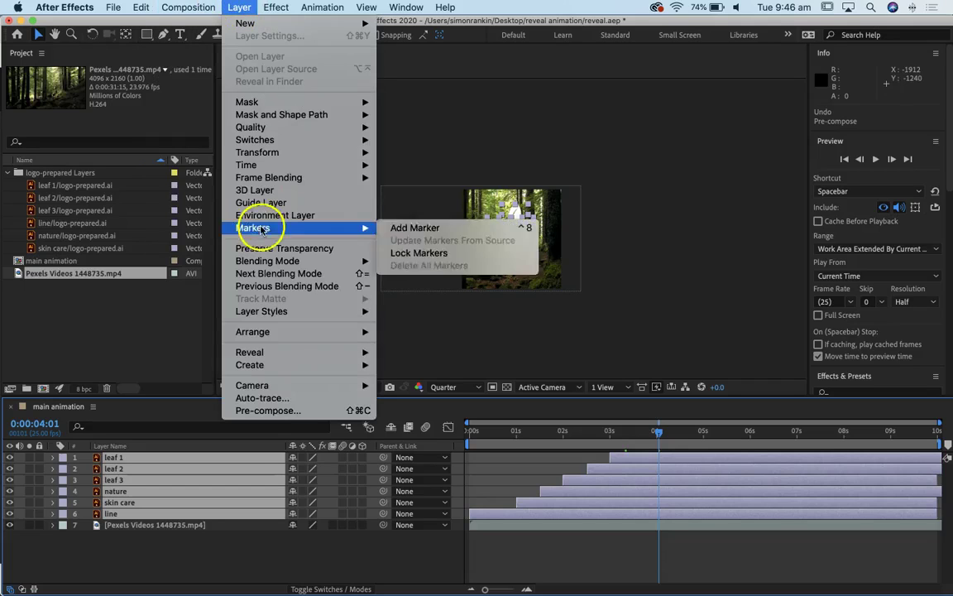
pyautogui.click(258, 409)
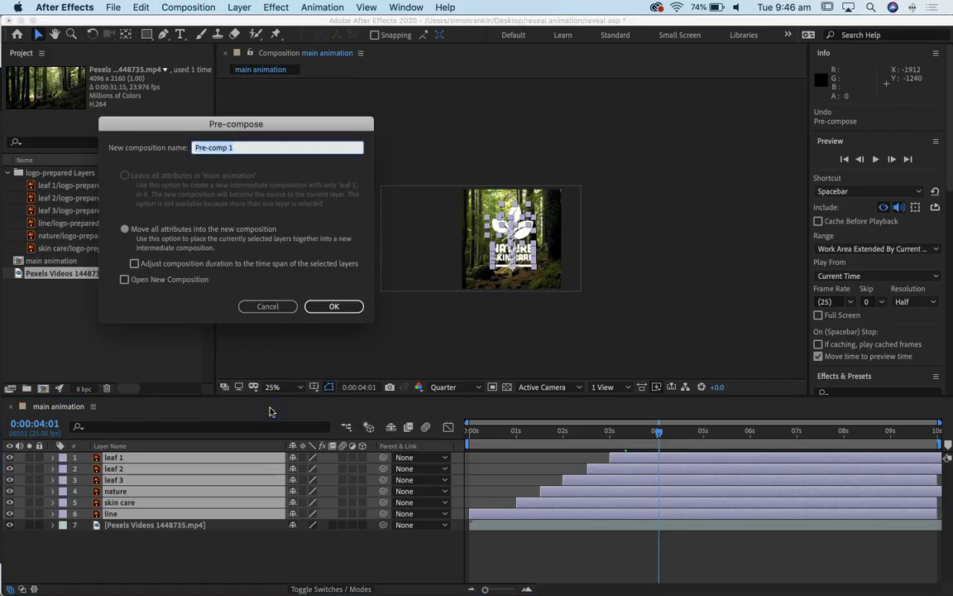
pyautogui.click(238, 149)
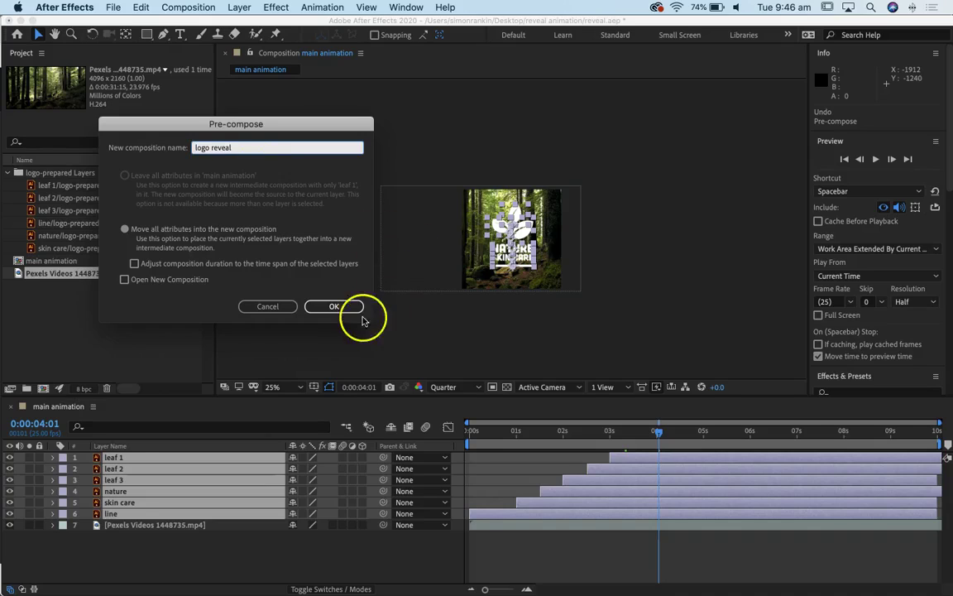
pyautogui.click(335, 306)
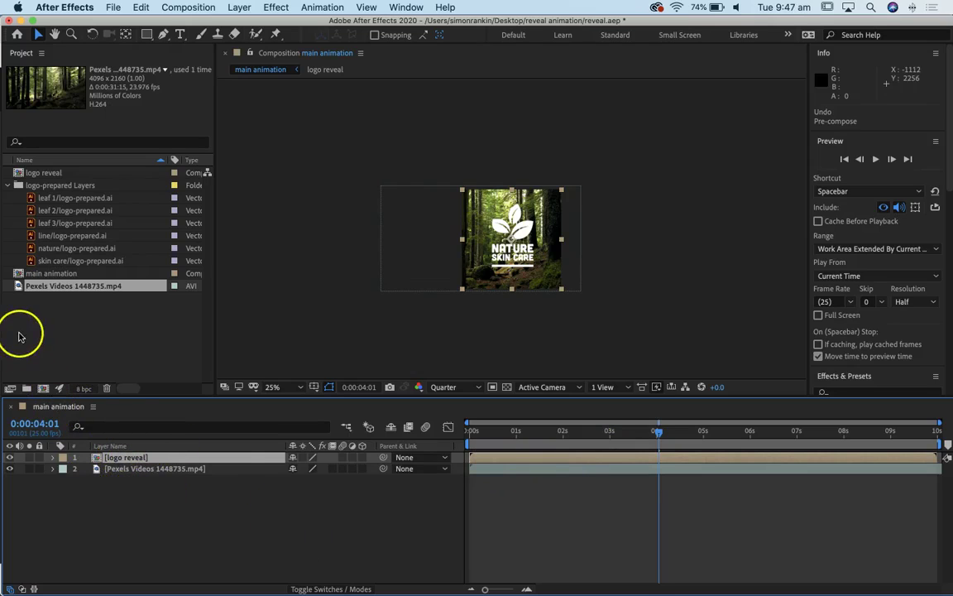
# Collapse the logo-prepared Layers folder and review the logo reveal and main animation compositions in the project
pyautogui.click(8, 185)
pyautogui.click(61, 246)
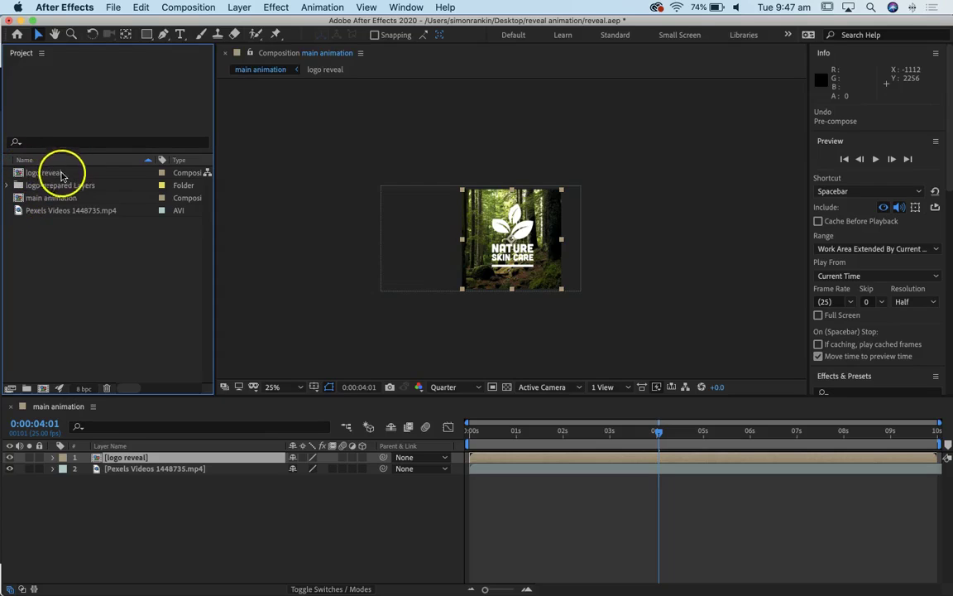
pyautogui.click(25, 172)
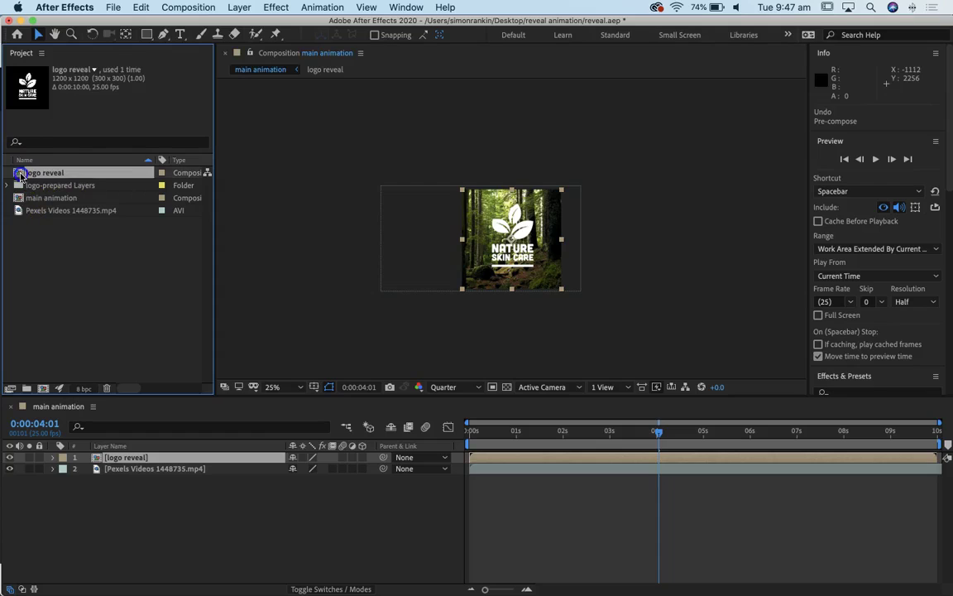
pyautogui.click(18, 198)
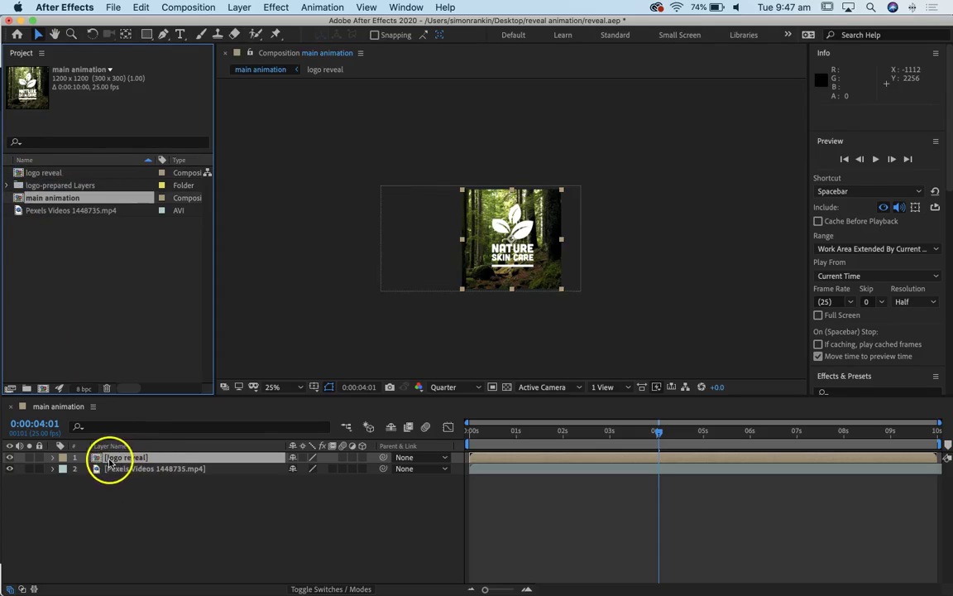
pyautogui.click(100, 488)
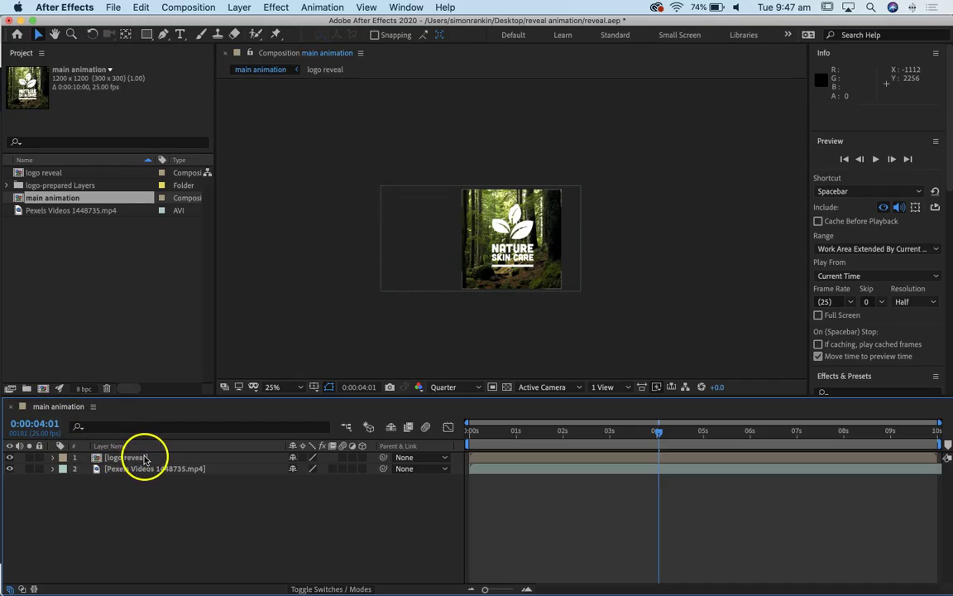
pyautogui.click(114, 271)
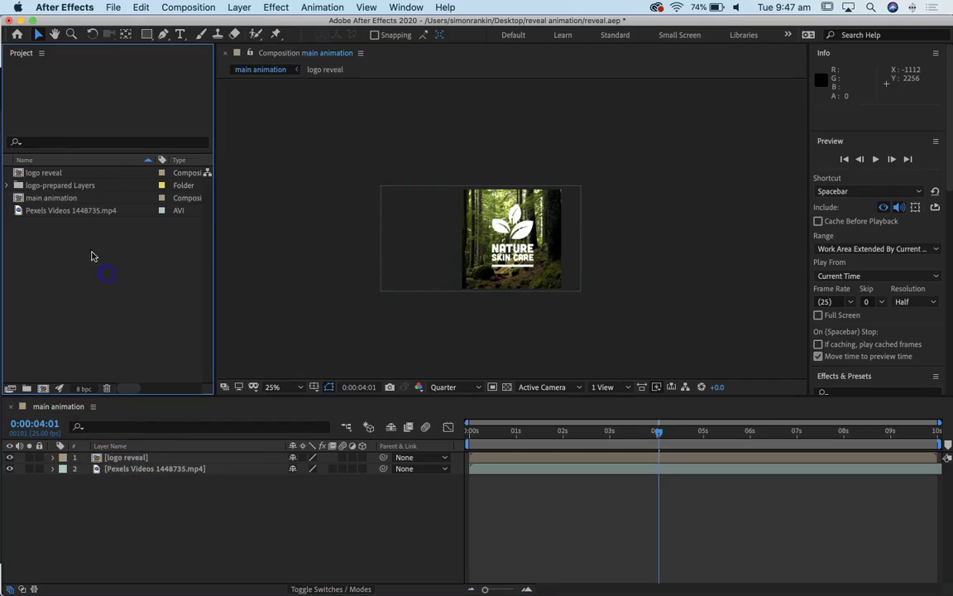
# Open the logo reveal composition and scrub through its timeline to check the logo animation
pyautogui.doubleClick(19, 173)
pyautogui.moveTo(473, 447); pyautogui.dragTo(760, 433)
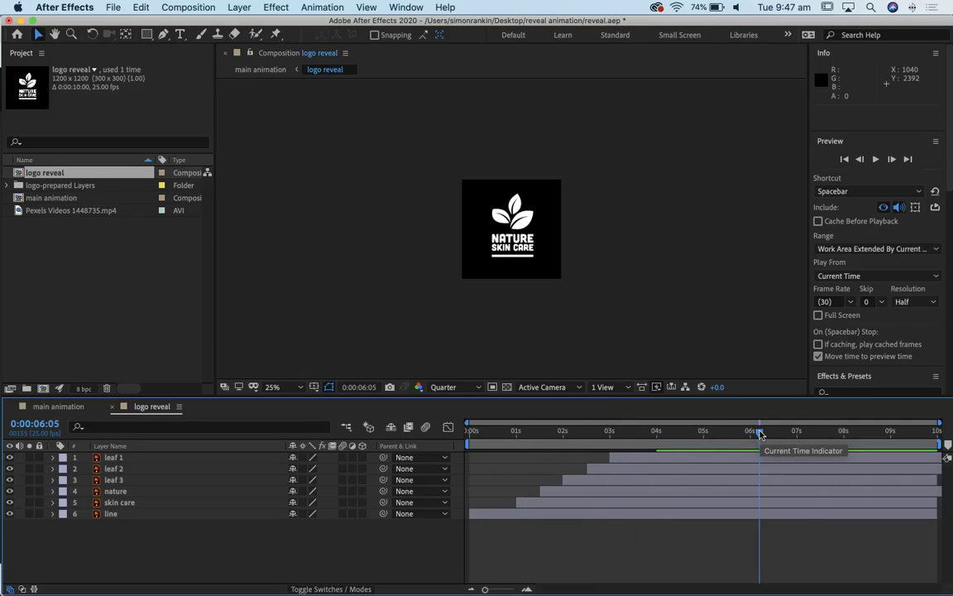
pyautogui.moveTo(519, 429); pyautogui.dragTo(599, 436)
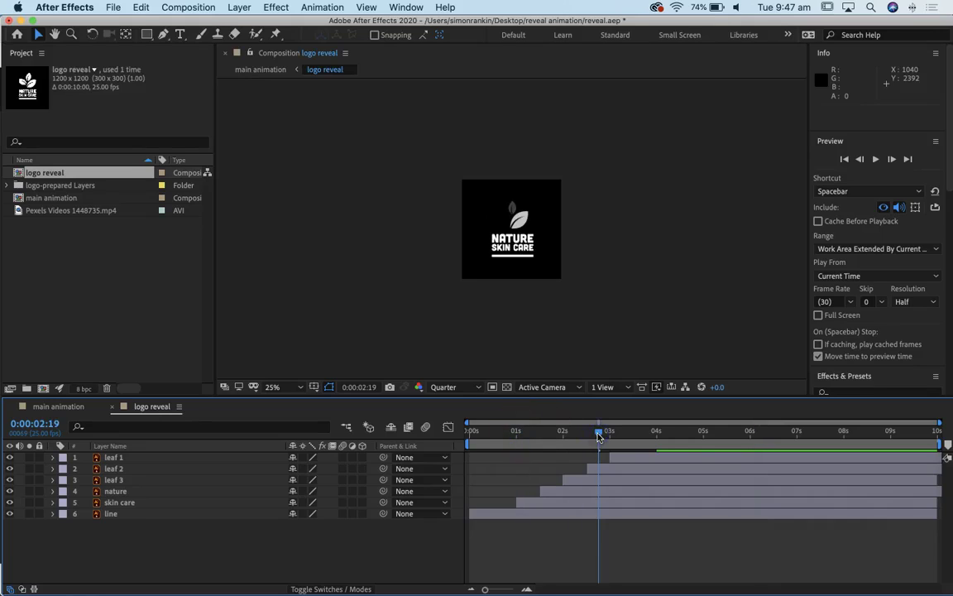
# In the main animation composition, add 100% Scale keyframes to the logo reveal layer at 0:00:00:00 and 0:00:09:24
pyautogui.click(56, 407)
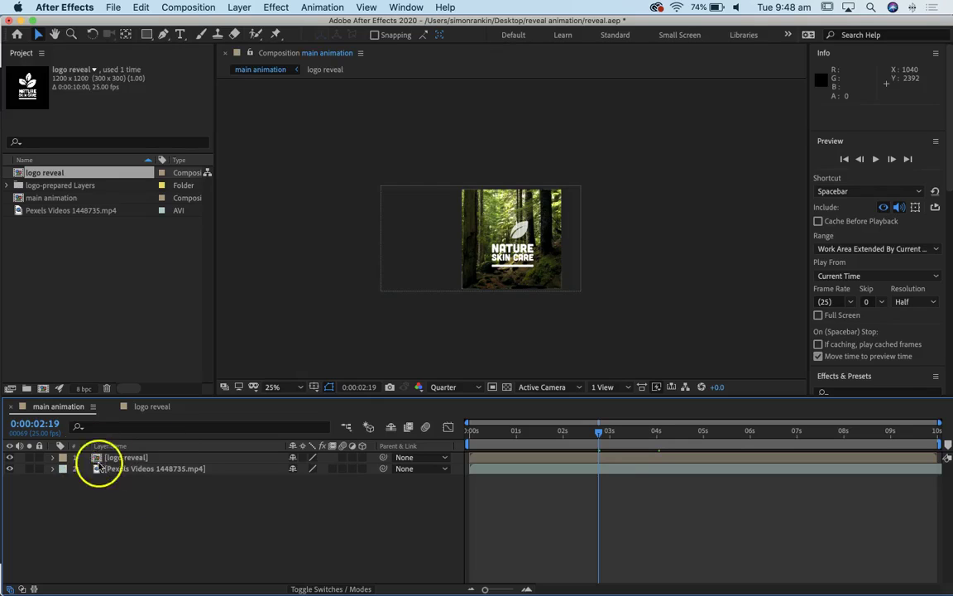
pyautogui.moveTo(534, 431); pyautogui.dragTo(456, 440)
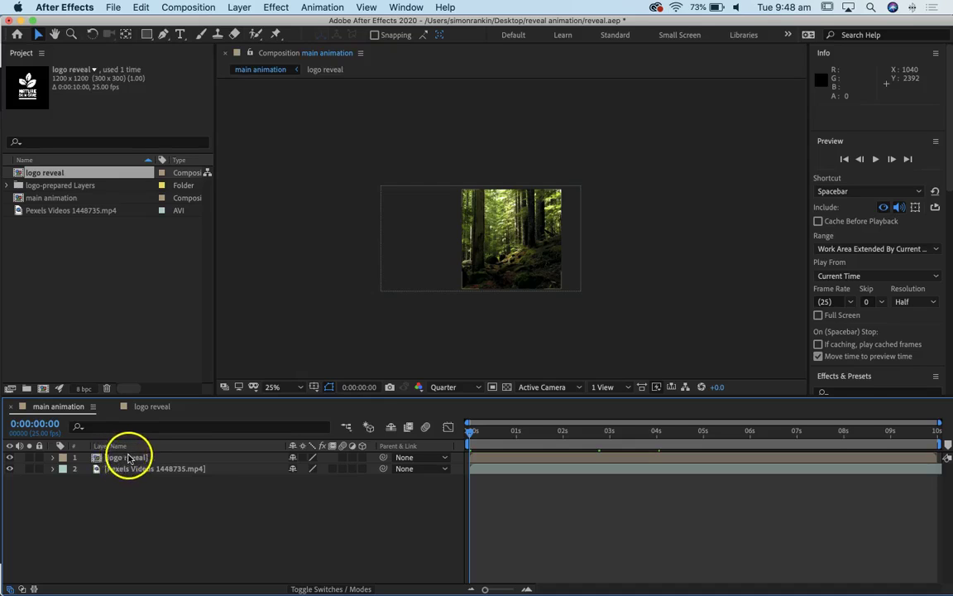
pyautogui.click(120, 460)
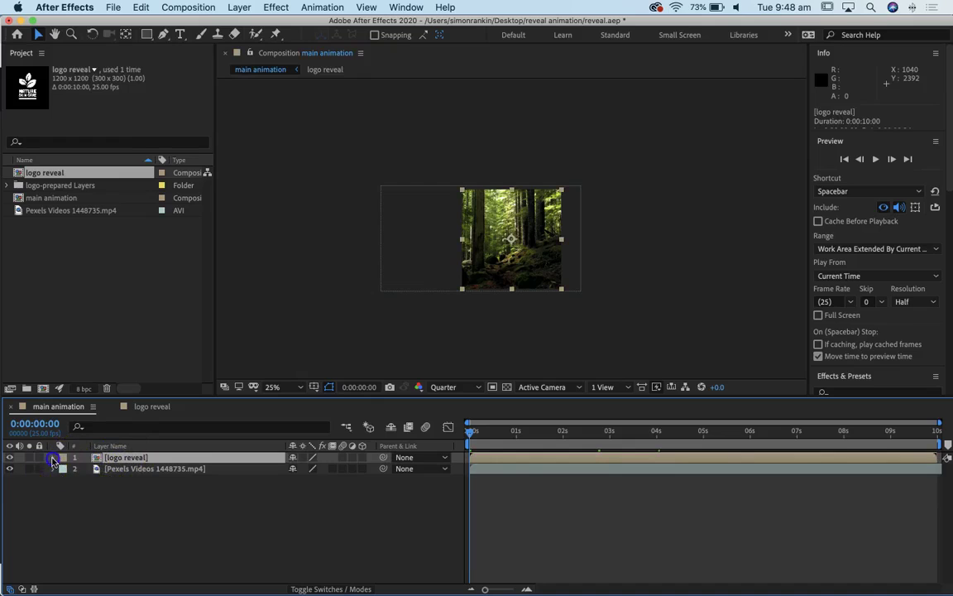
pyautogui.click(52, 458)
pyautogui.click(63, 470)
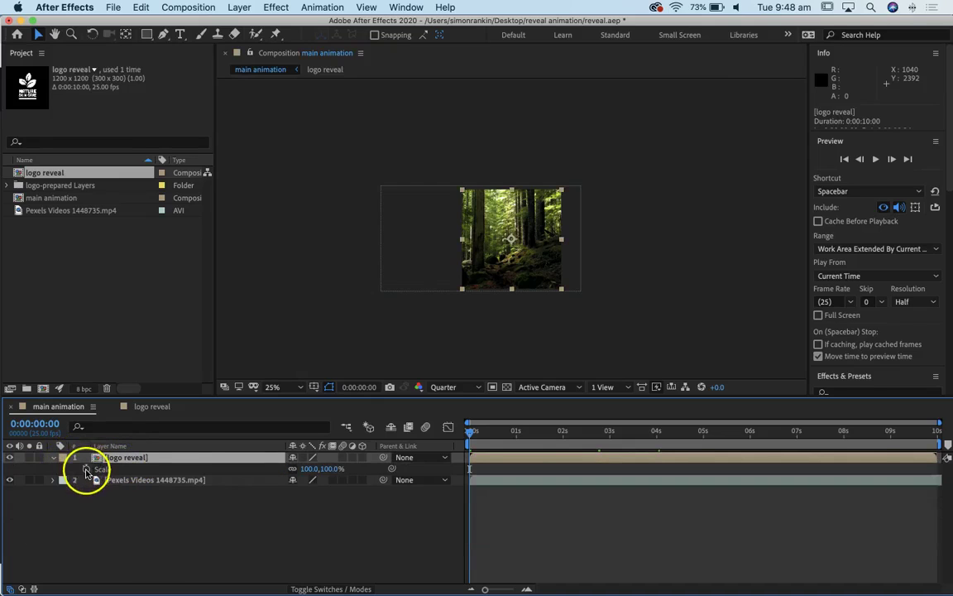
pyautogui.click(86, 468)
pyautogui.moveTo(477, 432); pyautogui.dragTo(951, 432)
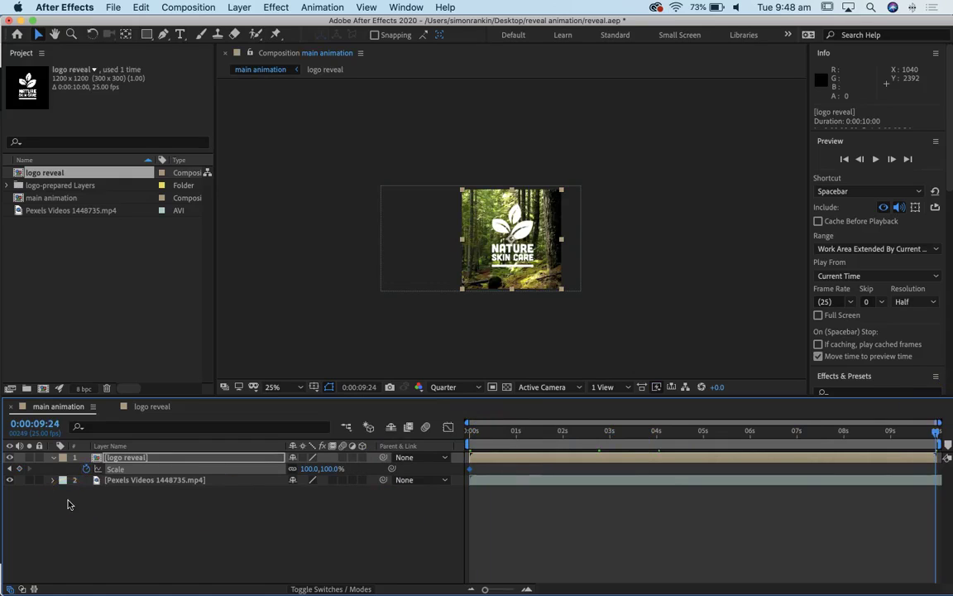
pyautogui.click(19, 468)
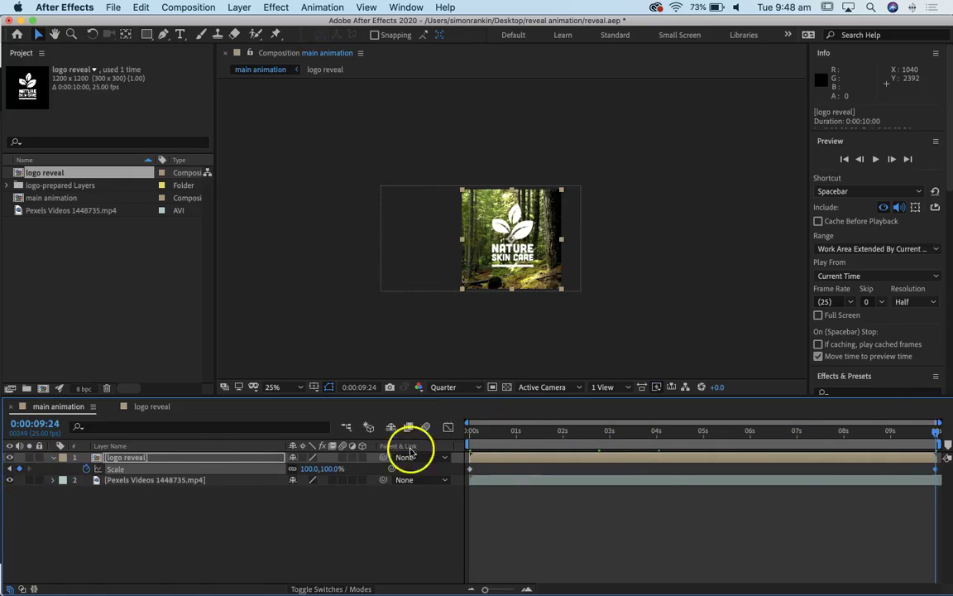
# Set the logo reveal layer's Scale keyframe at 0:00:00:00 to 24% and scrub the timeline to check the growth
pyautogui.click(472, 435)
pyautogui.moveTo(472, 439); pyautogui.dragTo(440, 447)
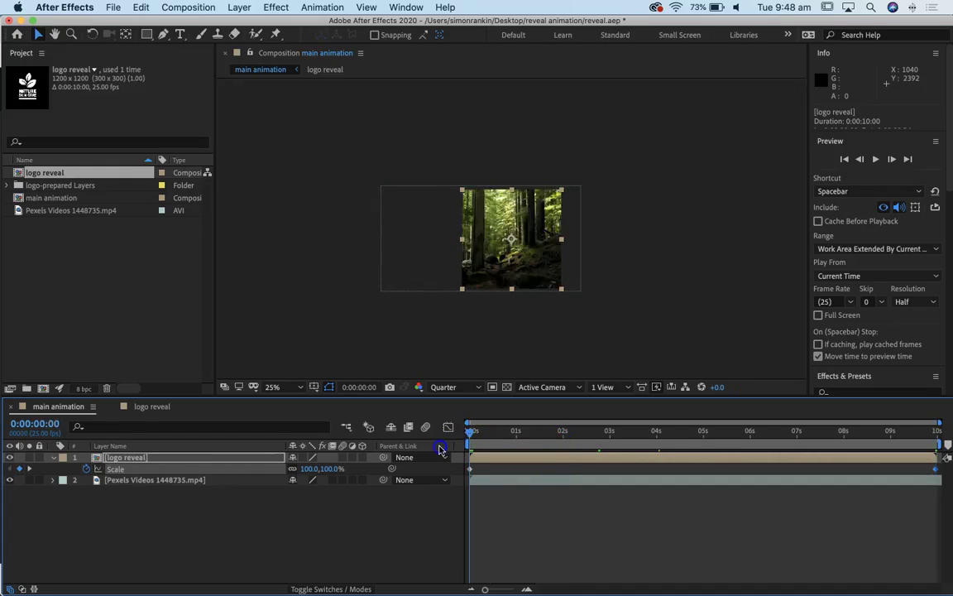
pyautogui.moveTo(311, 468); pyautogui.dragTo(253, 468)
pyautogui.moveTo(470, 434); pyautogui.dragTo(892, 433)
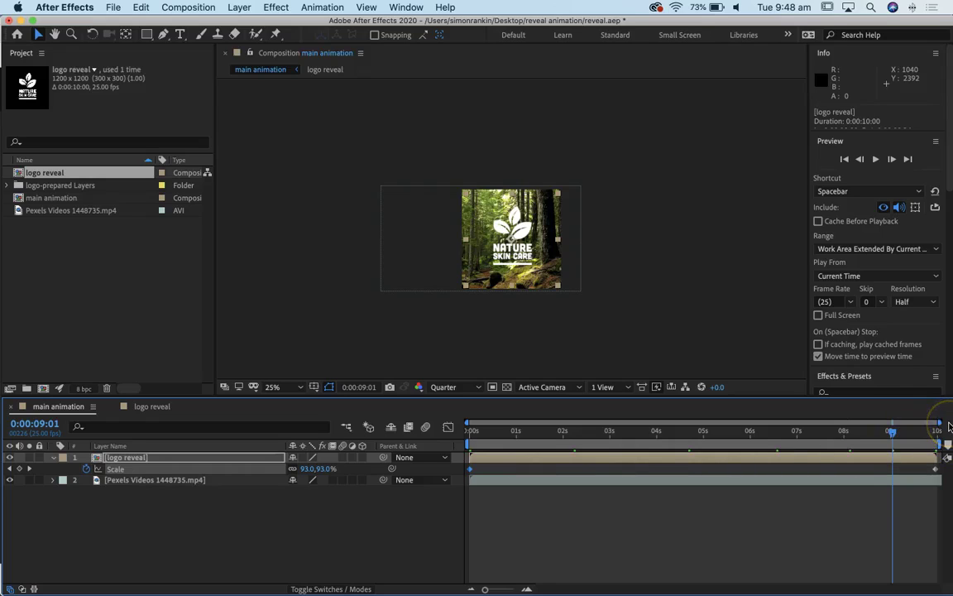
pyautogui.moveTo(892, 432); pyautogui.dragTo(442, 434)
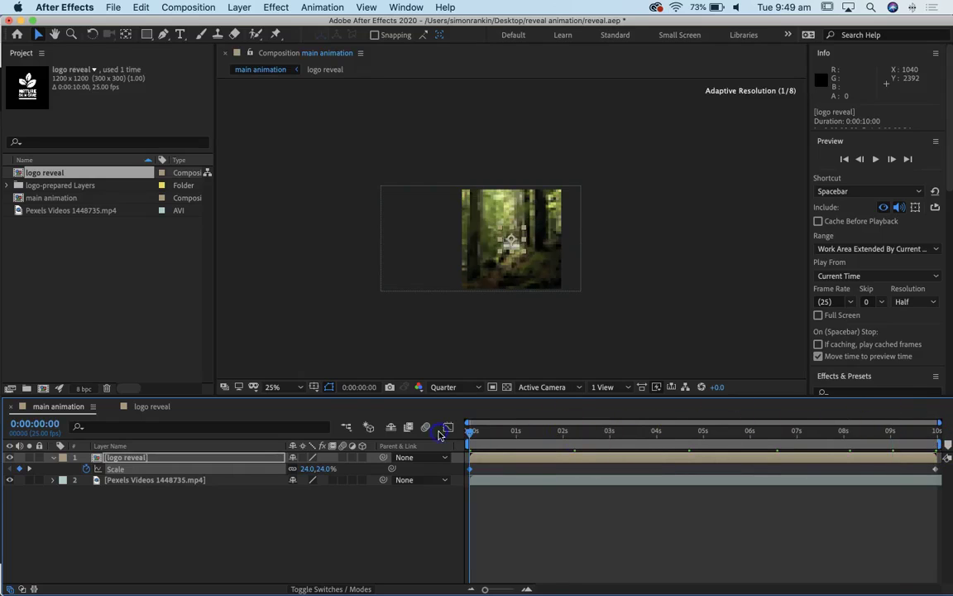
pyautogui.click(53, 457)
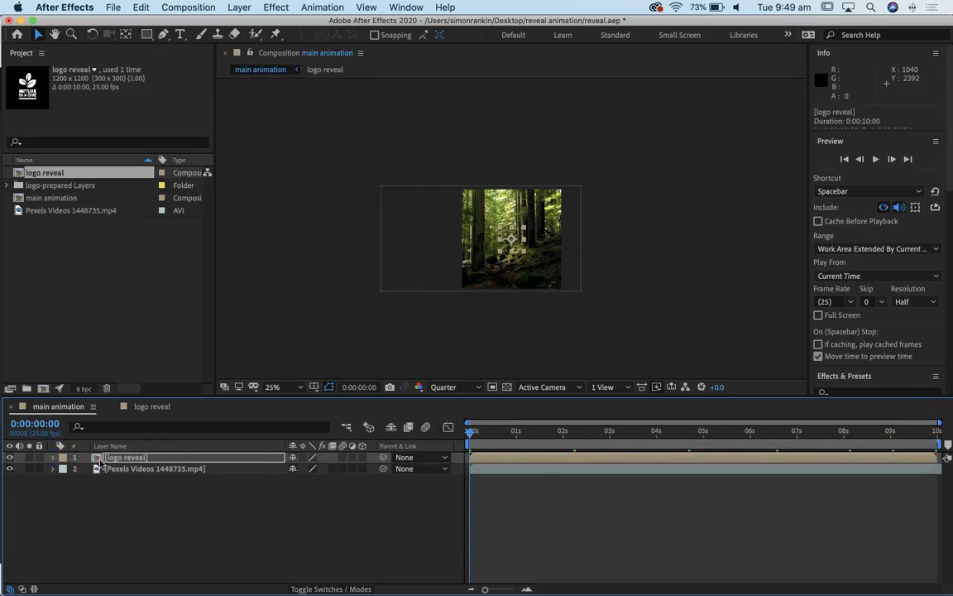
# Select the Pexels forest video layer, switch the composition preview to Full resolution and return to the start of the timeline
pyautogui.click(120, 468)
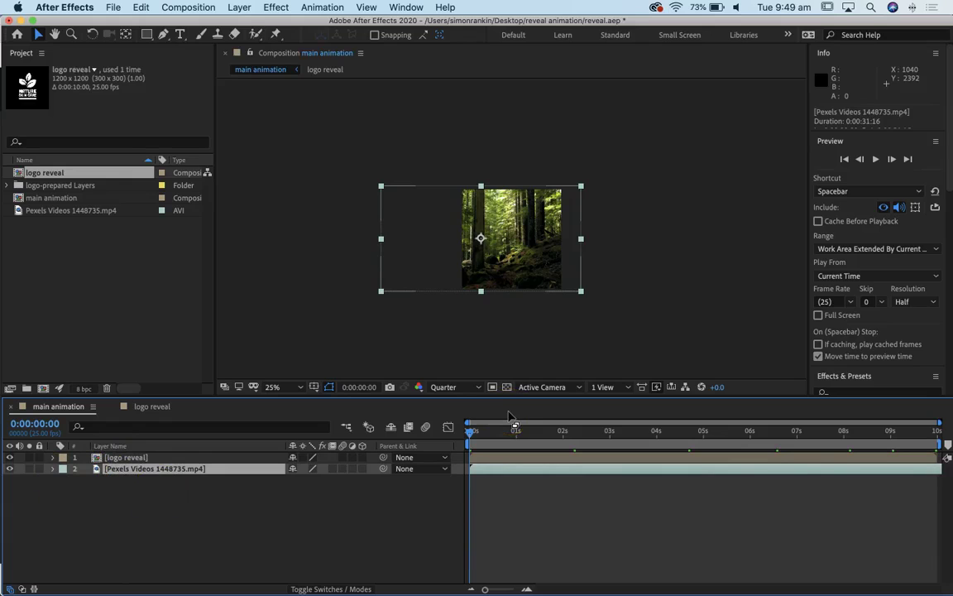
pyautogui.moveTo(471, 432); pyautogui.dragTo(608, 434)
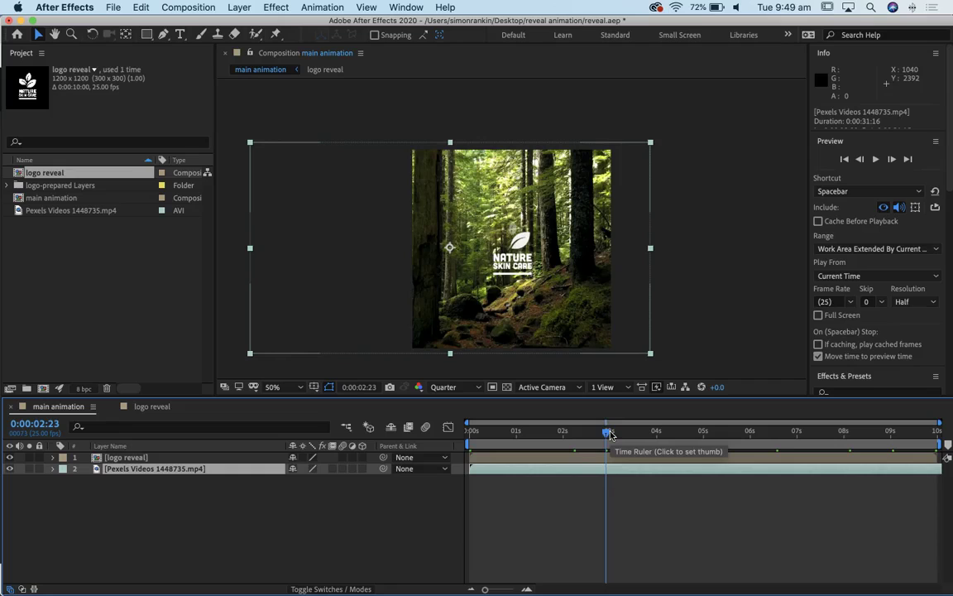
pyautogui.click(468, 388)
pyautogui.click(455, 418)
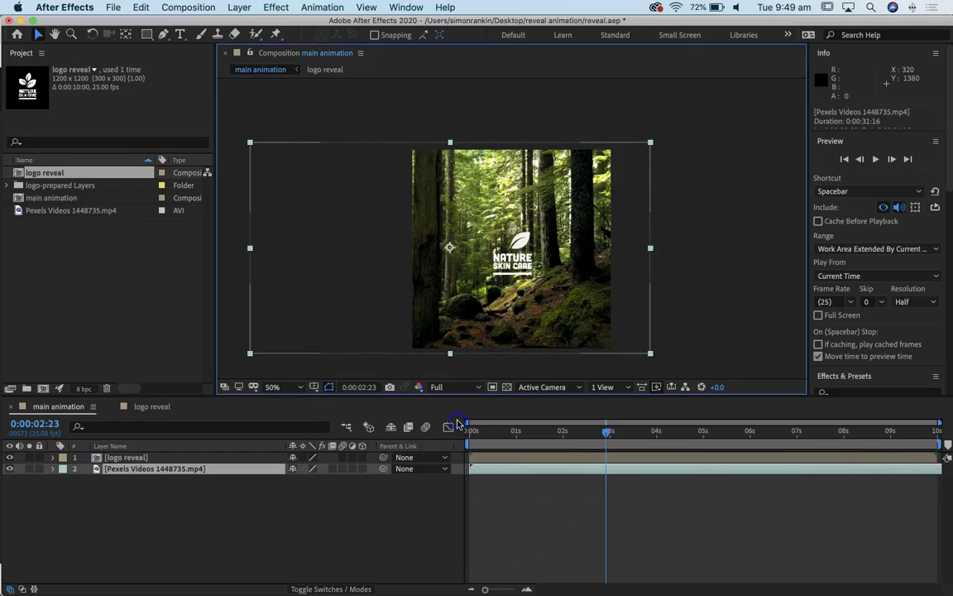
pyautogui.click(481, 432)
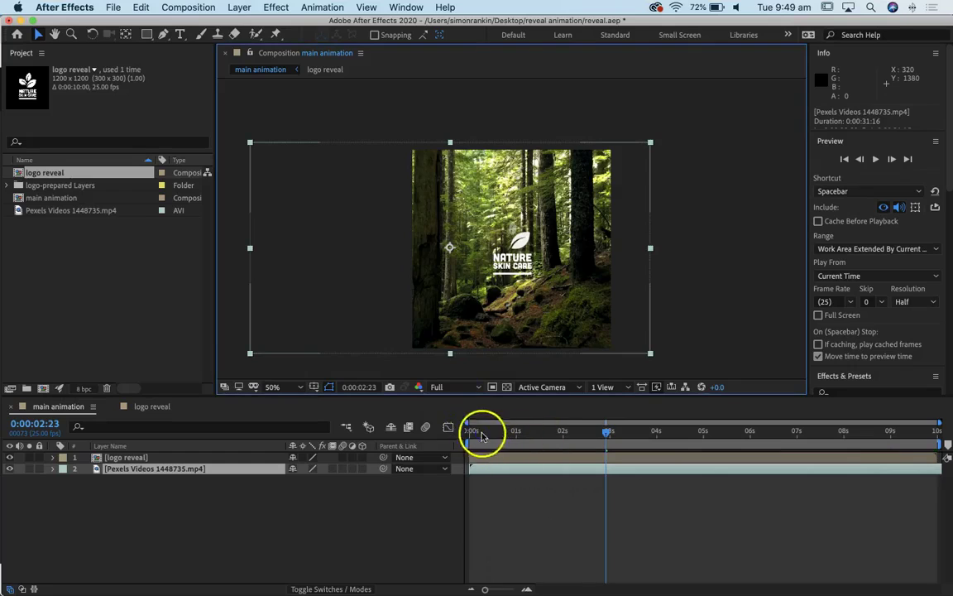
pyautogui.click(426, 427)
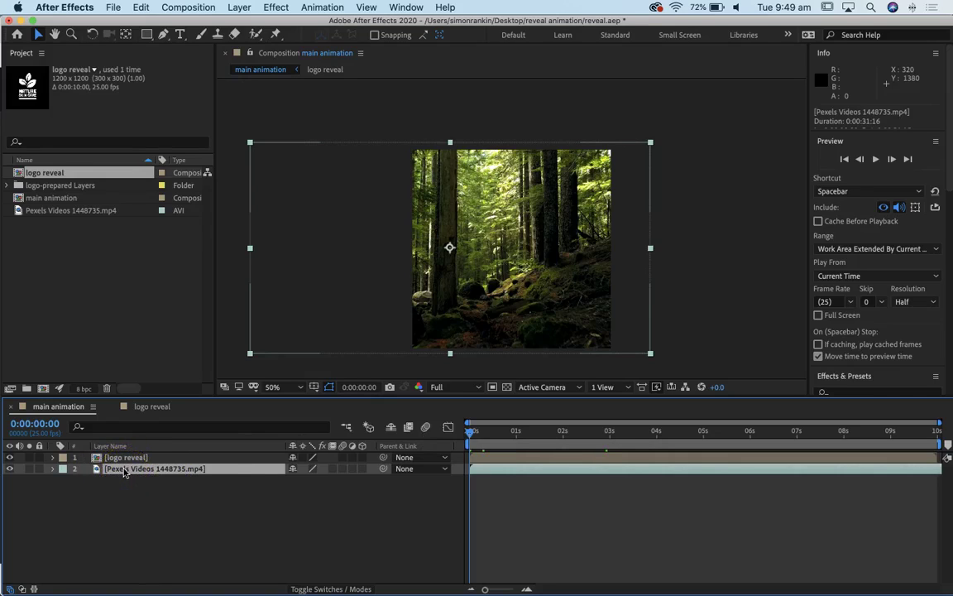
# Create a 1200 x 1200 px solid layer in green 7AC143 between the logo reveal and forest video layers
pyautogui.click(190, 8)
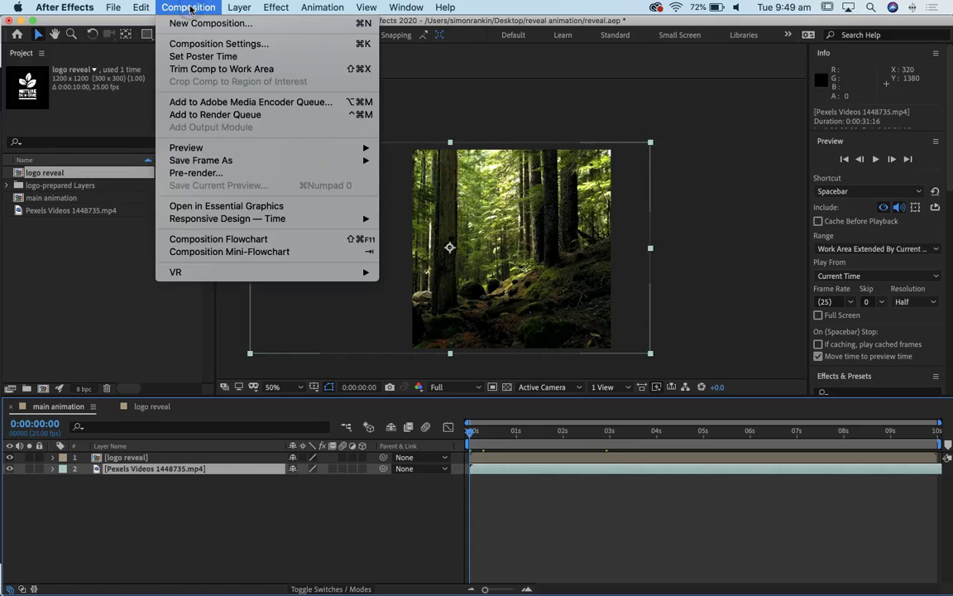
pyautogui.moveTo(239, 6)
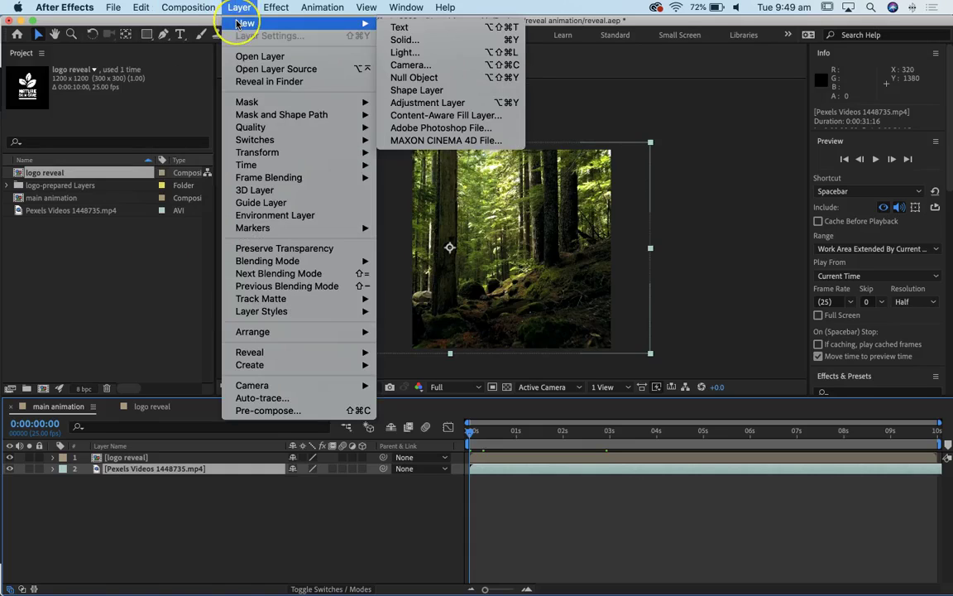
pyautogui.click(412, 28)
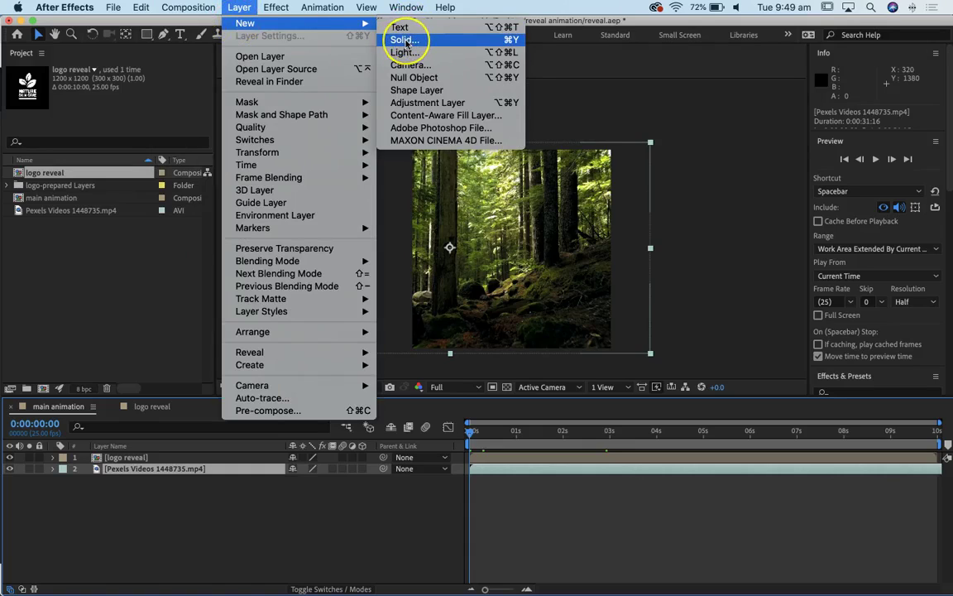
pyautogui.click(404, 42)
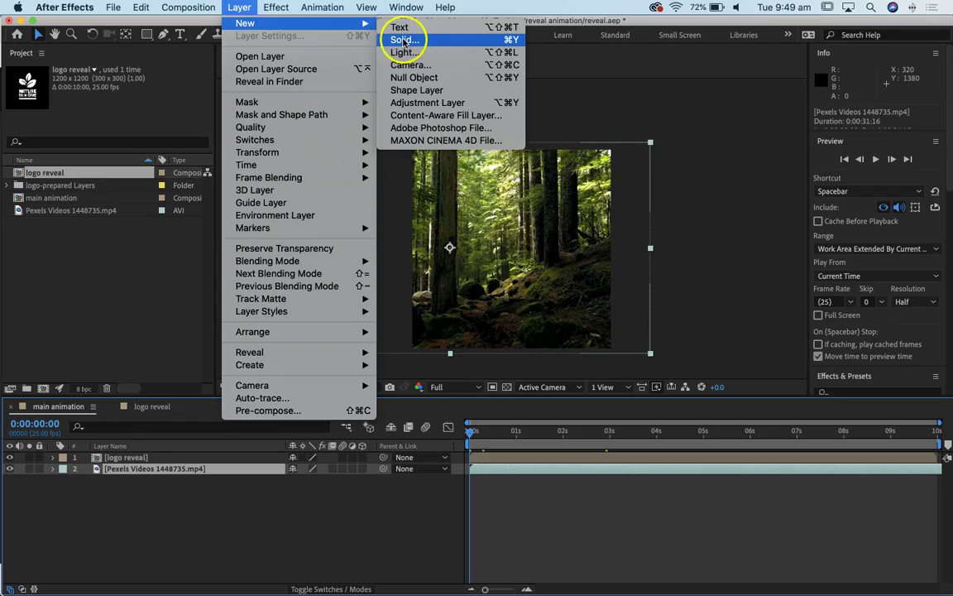
pyautogui.moveTo(230, 127); pyautogui.dragTo(259, 59)
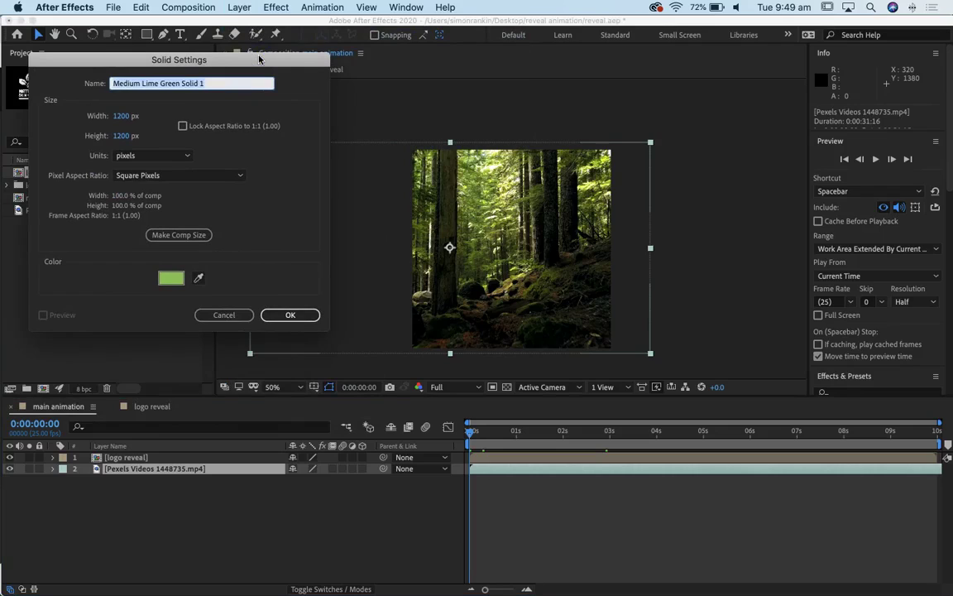
pyautogui.click(209, 238)
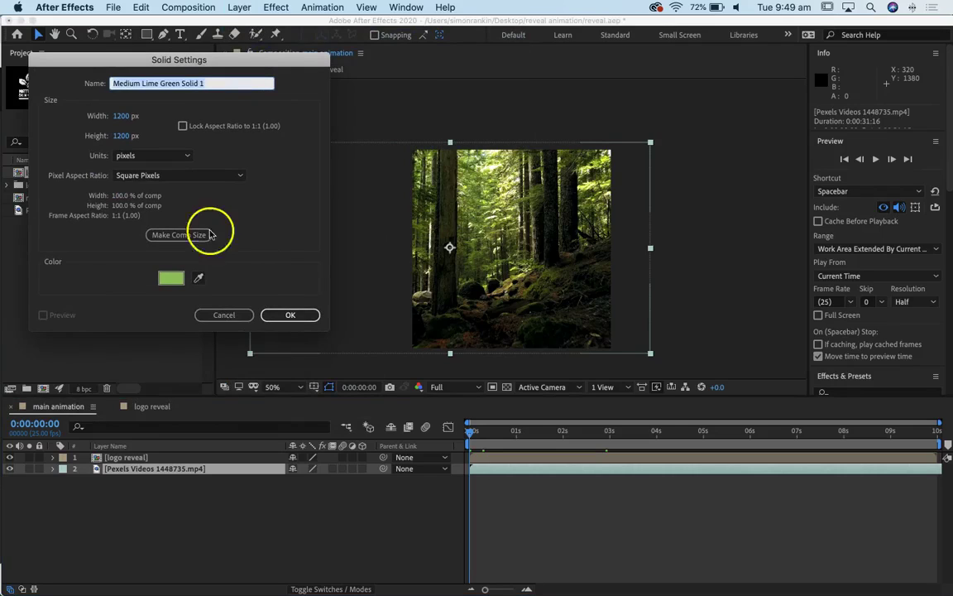
pyautogui.click(173, 282)
pyautogui.click(232, 303)
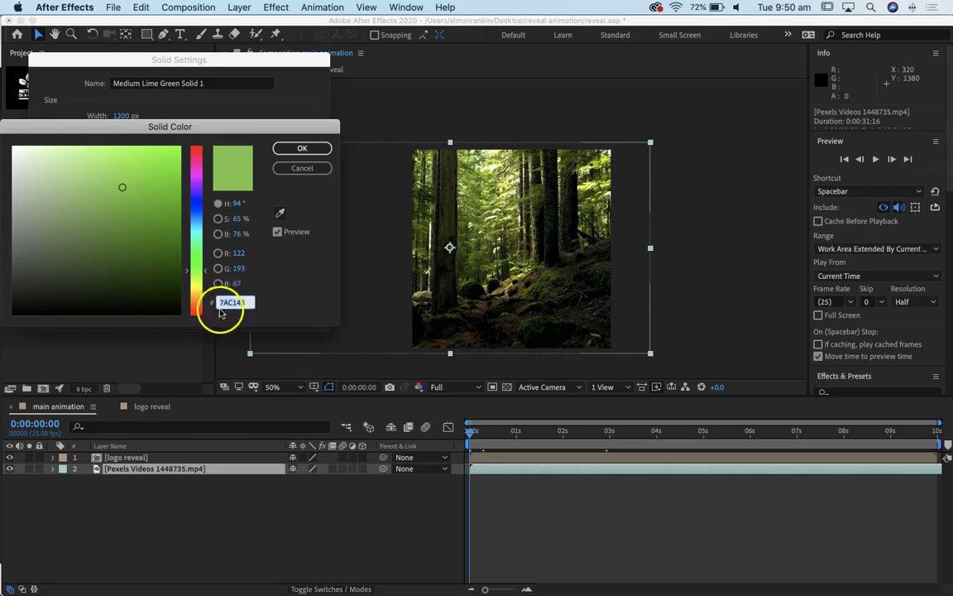
pyautogui.moveTo(143, 206)
pyautogui.mouseDown()
pyautogui.moveTo(111, 273)
pyautogui.moveTo(117, 208)
pyautogui.moveTo(145, 247)
pyautogui.moveTo(115, 214)
pyautogui.moveTo(62, 215)
pyautogui.moveTo(57, 252)
pyautogui.mouseUp()
pyautogui.click(305, 169)
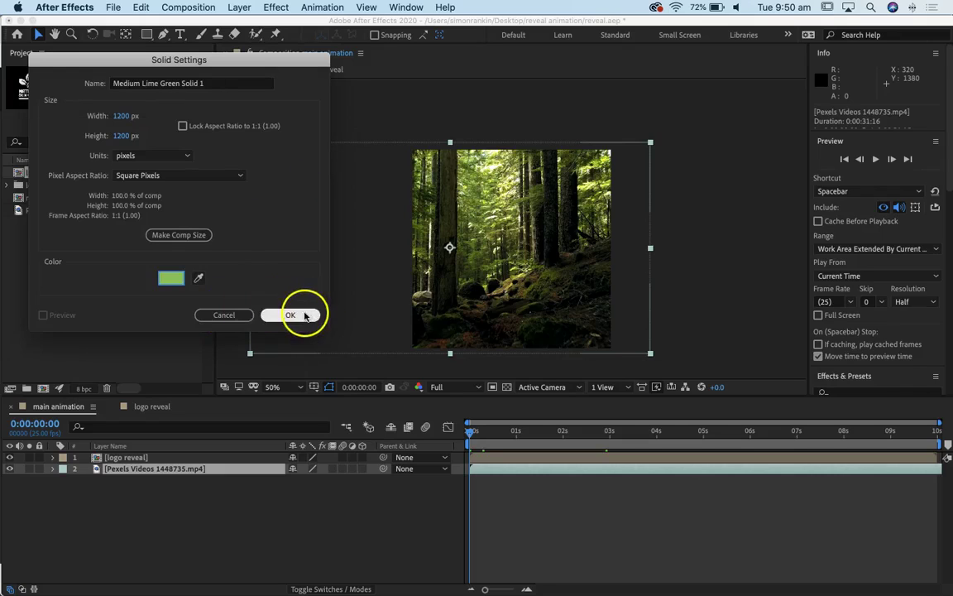
pyautogui.click(289, 314)
pyautogui.moveTo(142, 447); pyautogui.dragTo(130, 478)
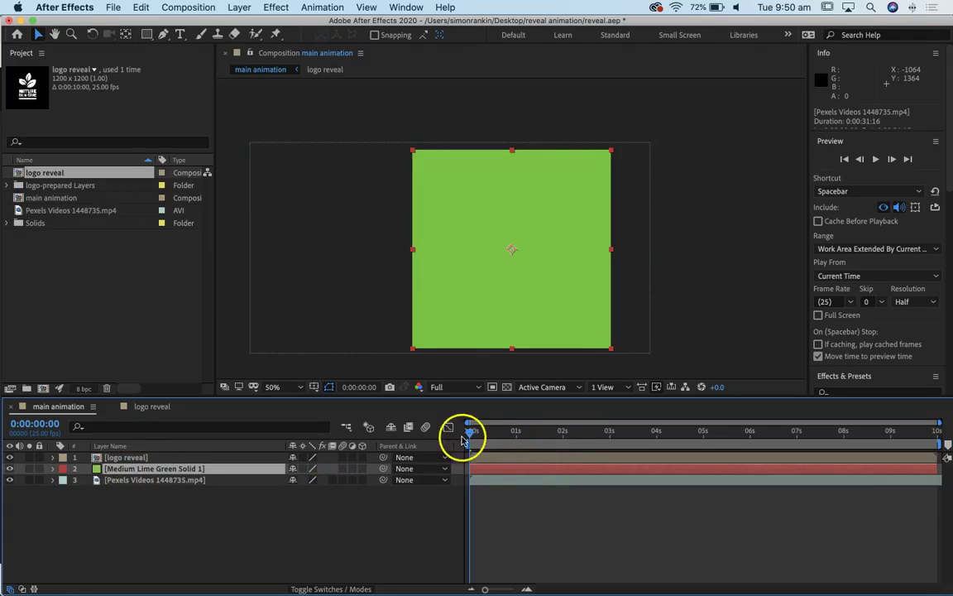
# Expand the project's Solids folder to view the new solid, and rename its timeline layer to green solid
pyautogui.click(154, 469)
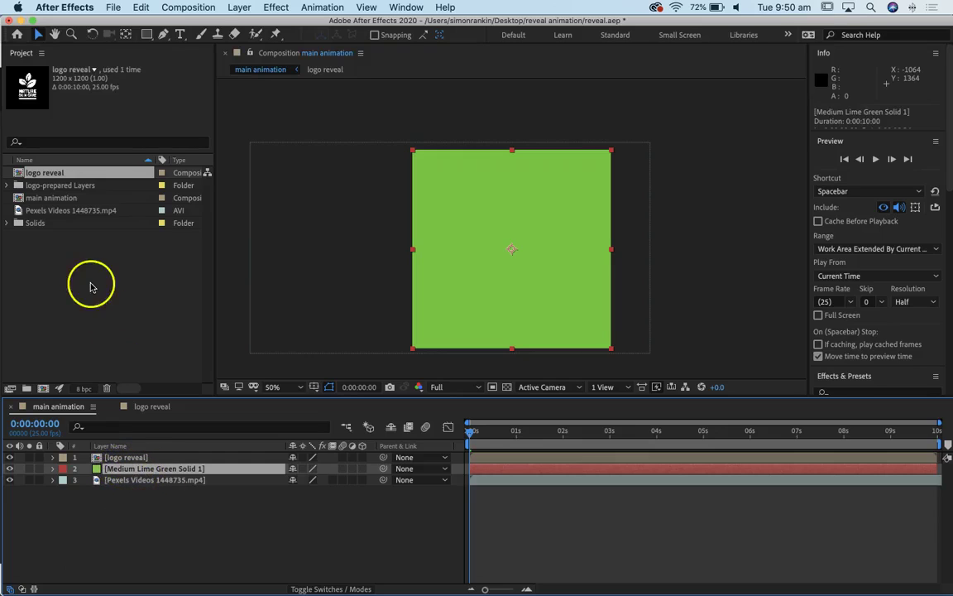
pyautogui.click(6, 223)
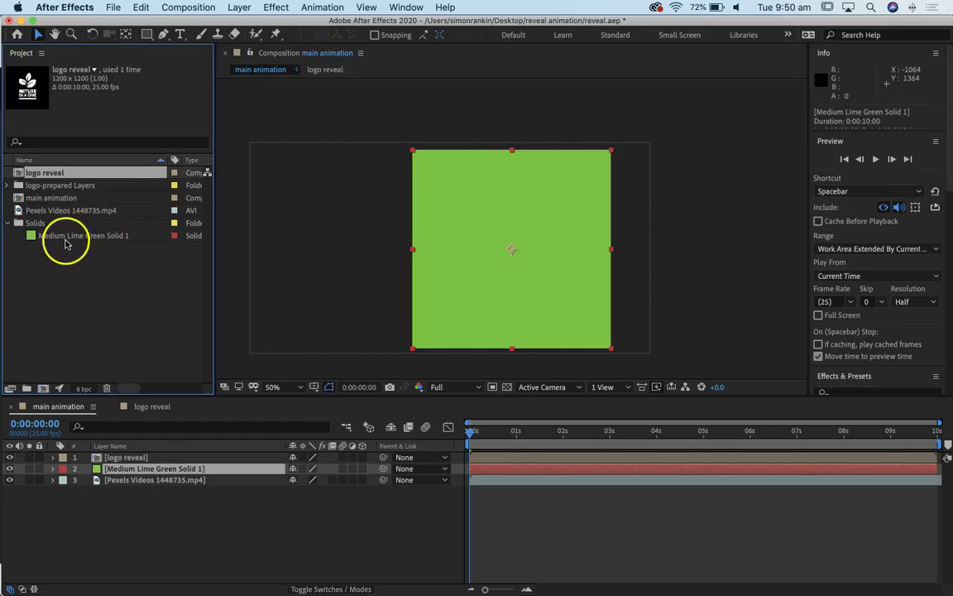
pyautogui.click(116, 469)
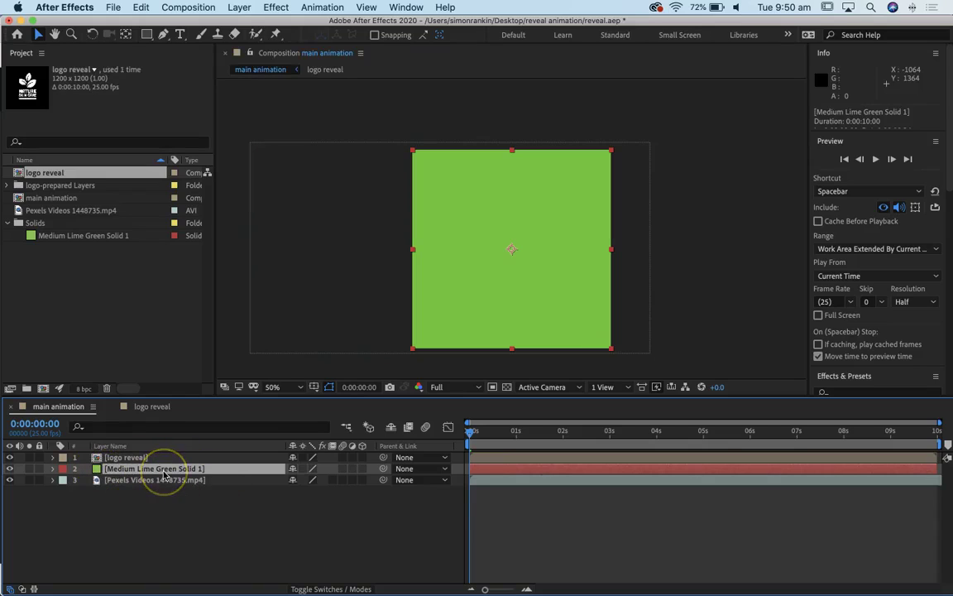
pyautogui.press('Return')
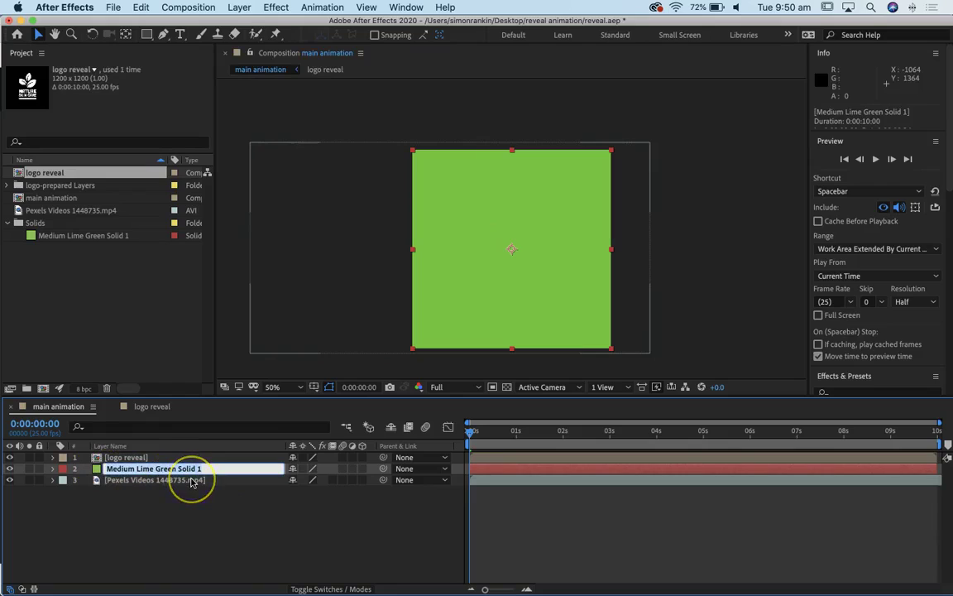
pyautogui.write('gre')
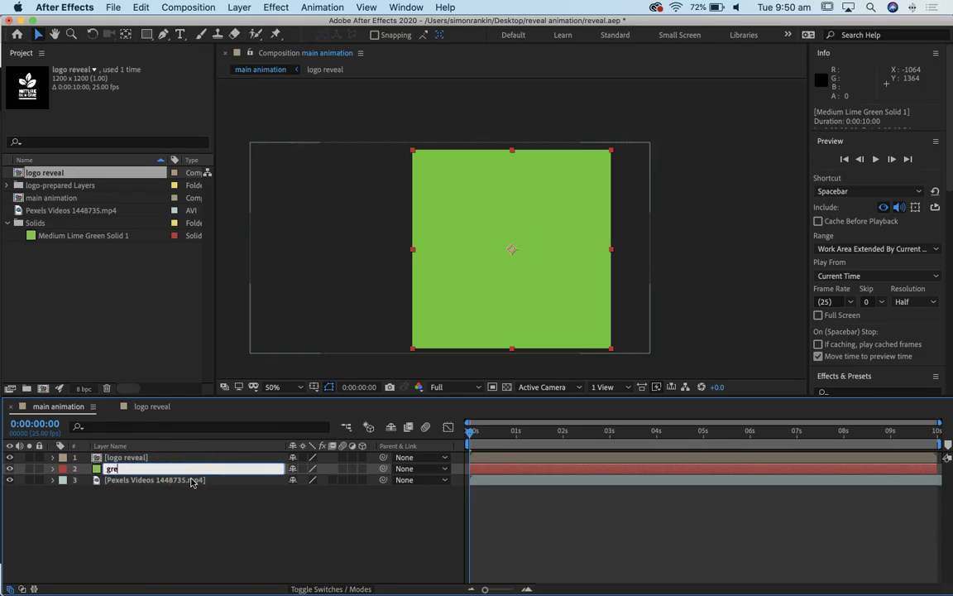
pyautogui.write('en solid')
pyautogui.click(193, 505)
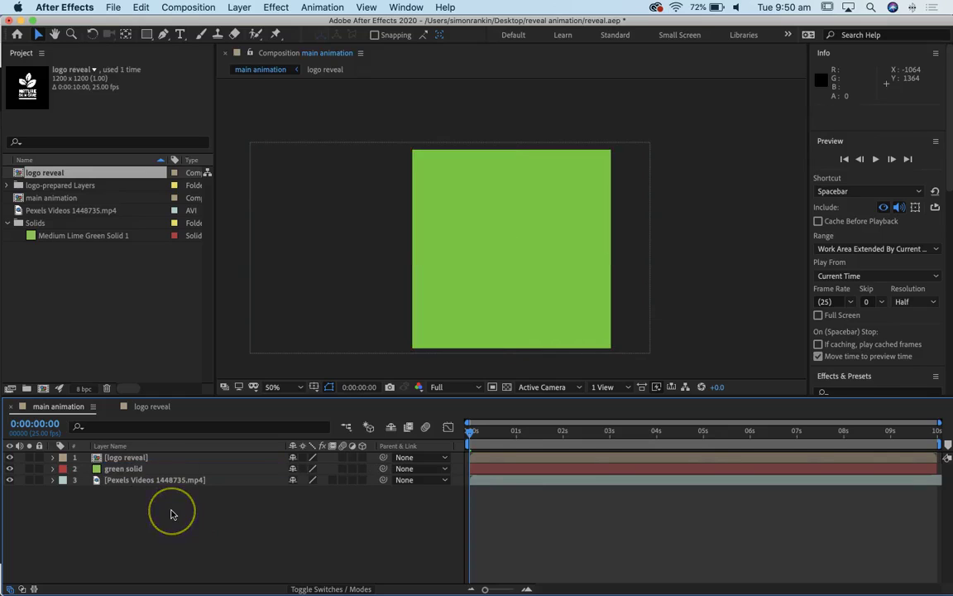
# Lower the green solid layer's Opacity to 63% so the forest video shows through
pyautogui.click(113, 485)
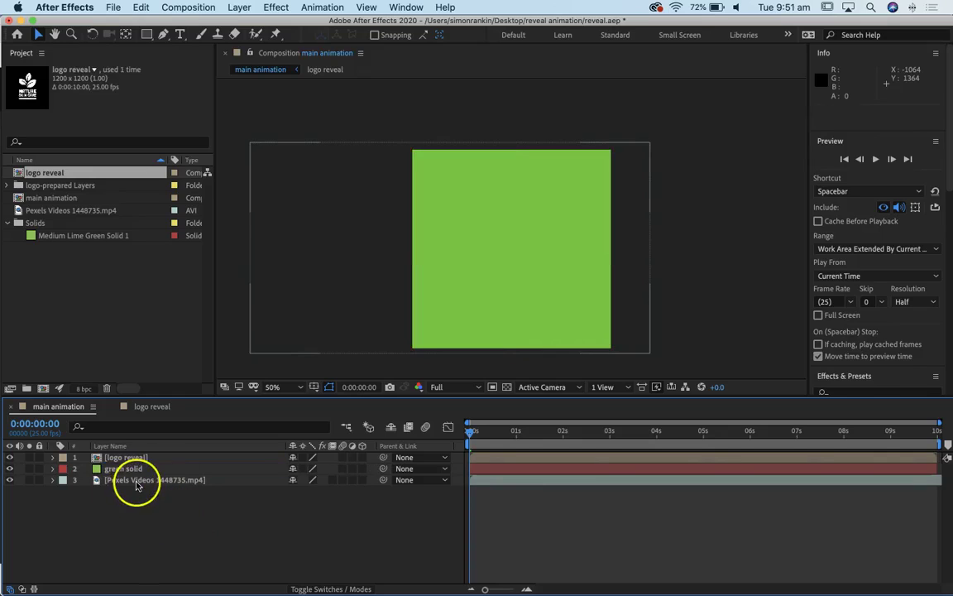
pyautogui.click(132, 469)
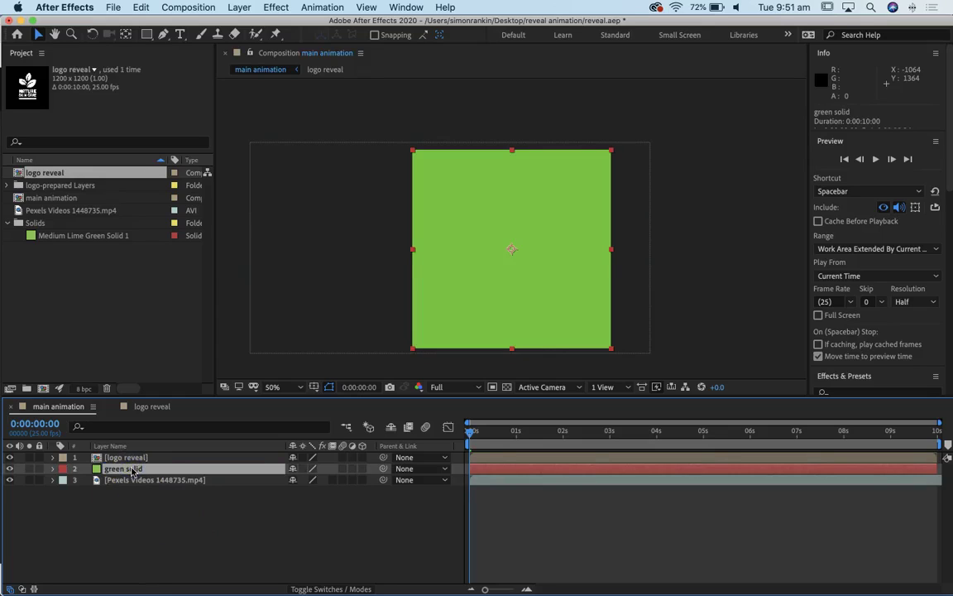
pyautogui.press('t')
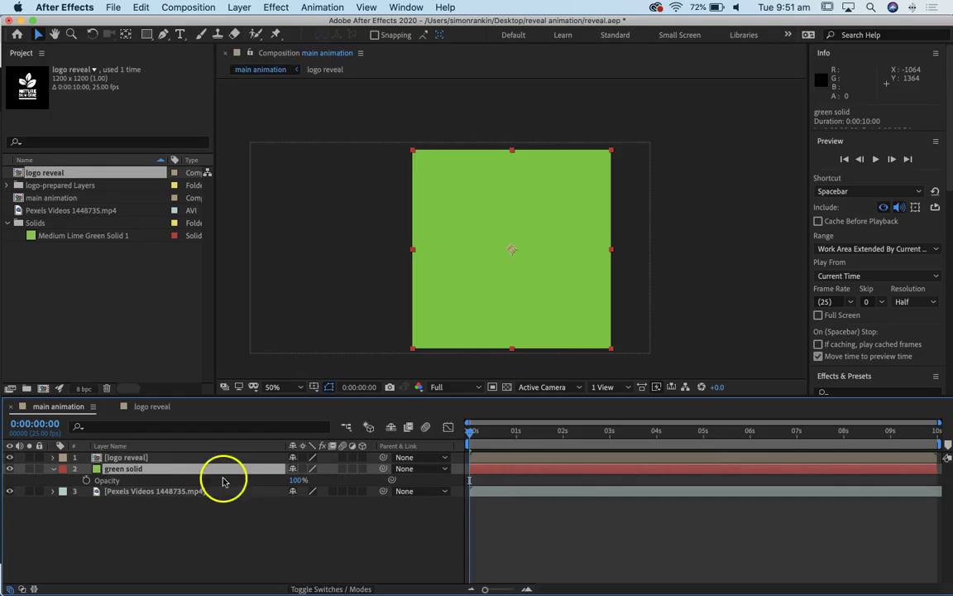
pyautogui.moveTo(294, 484); pyautogui.dragTo(272, 480)
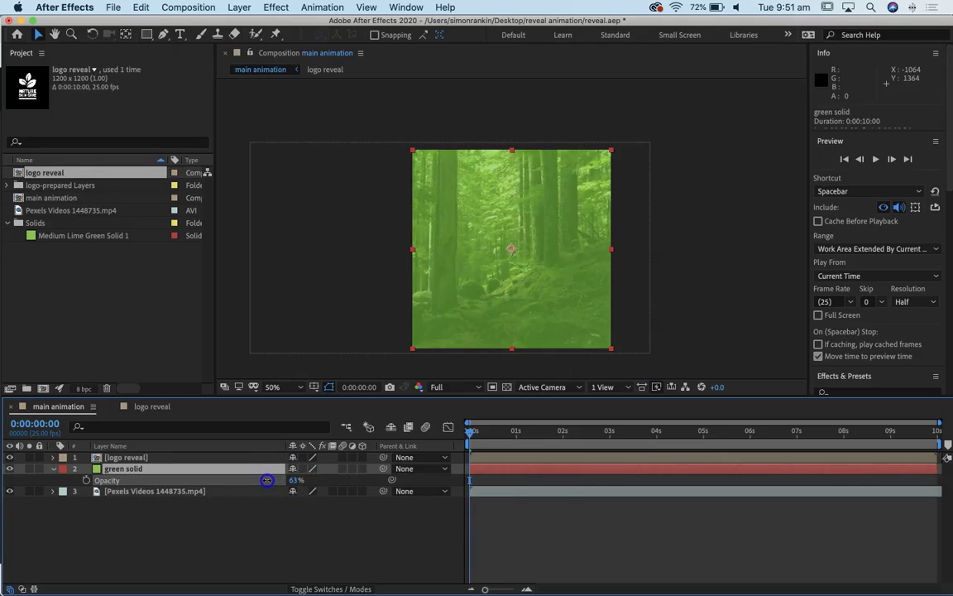
pyautogui.click(548, 473)
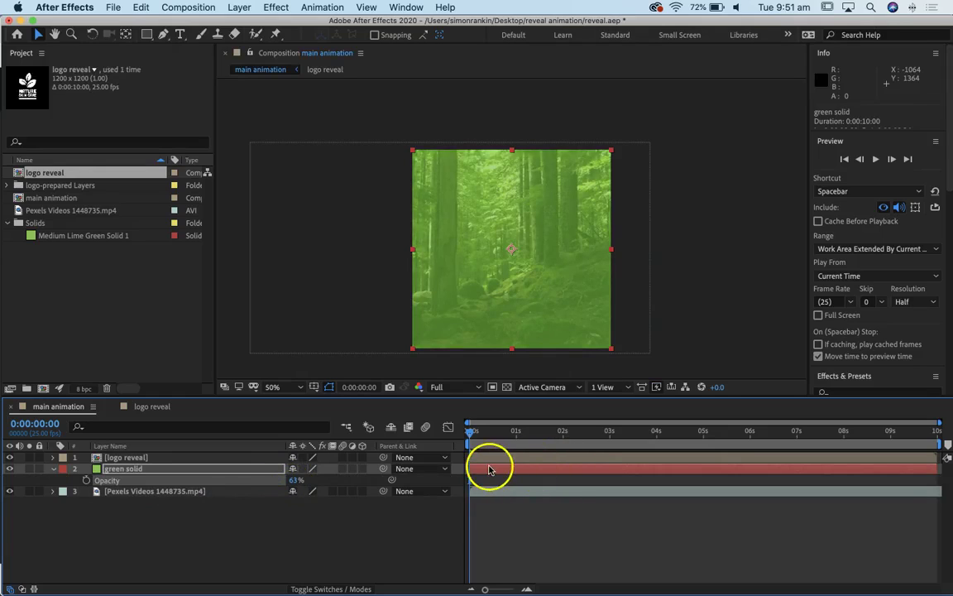
# Collapse the green solid layer's properties and play a preview of the main animation composition, stopping it partway through
pyautogui.click(53, 468)
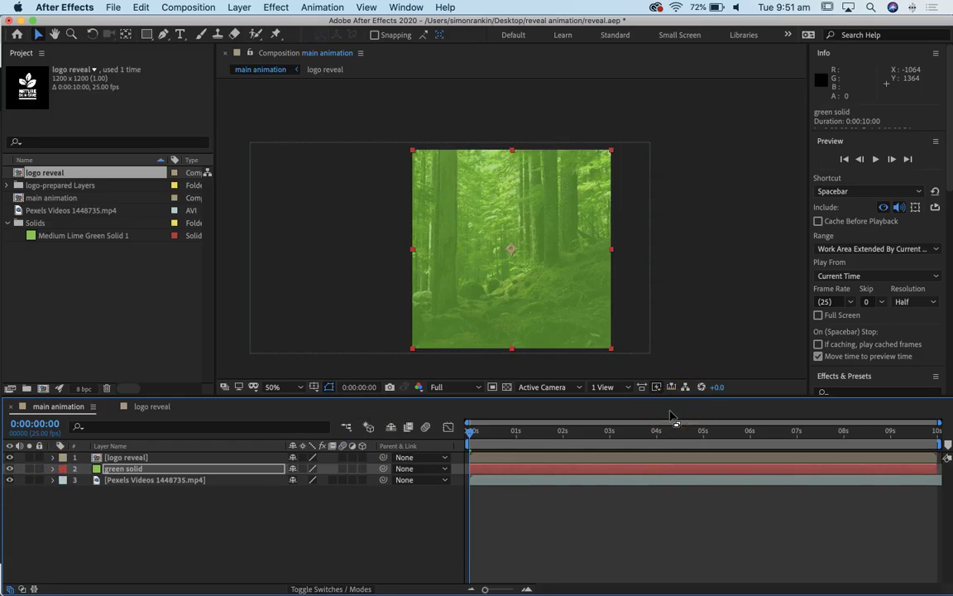
pyautogui.press('space')
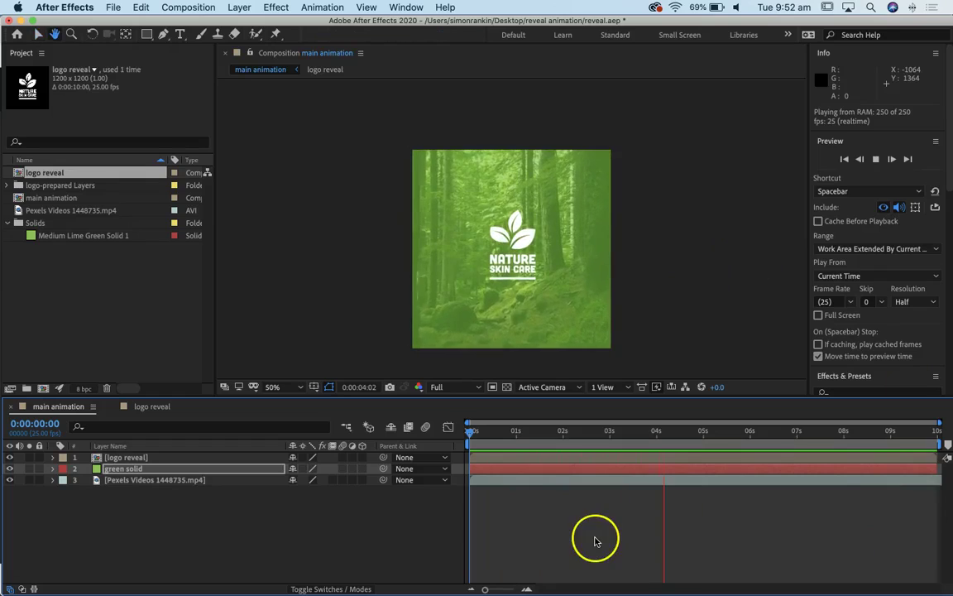
pyautogui.press('space')
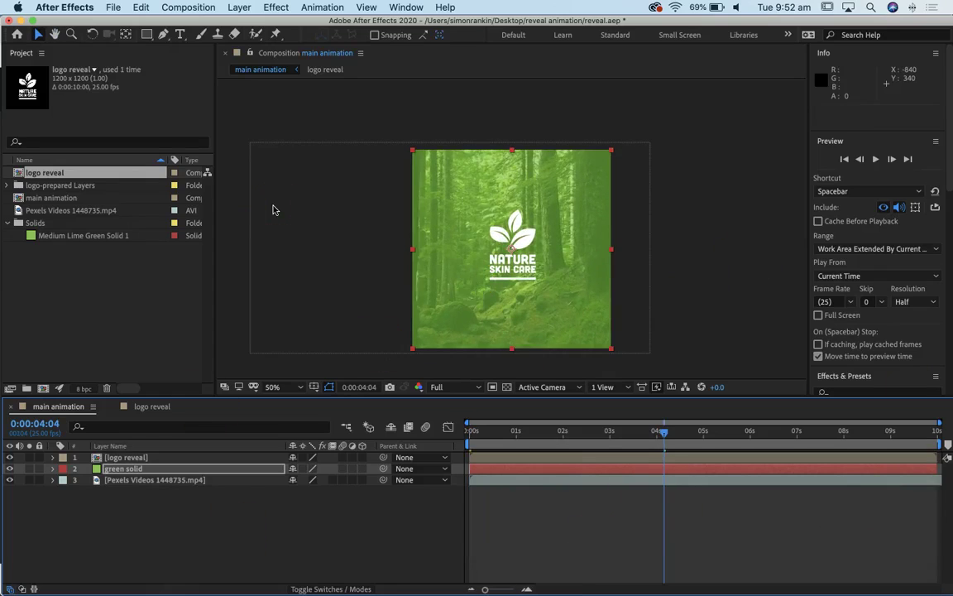
pyautogui.click(262, 165)
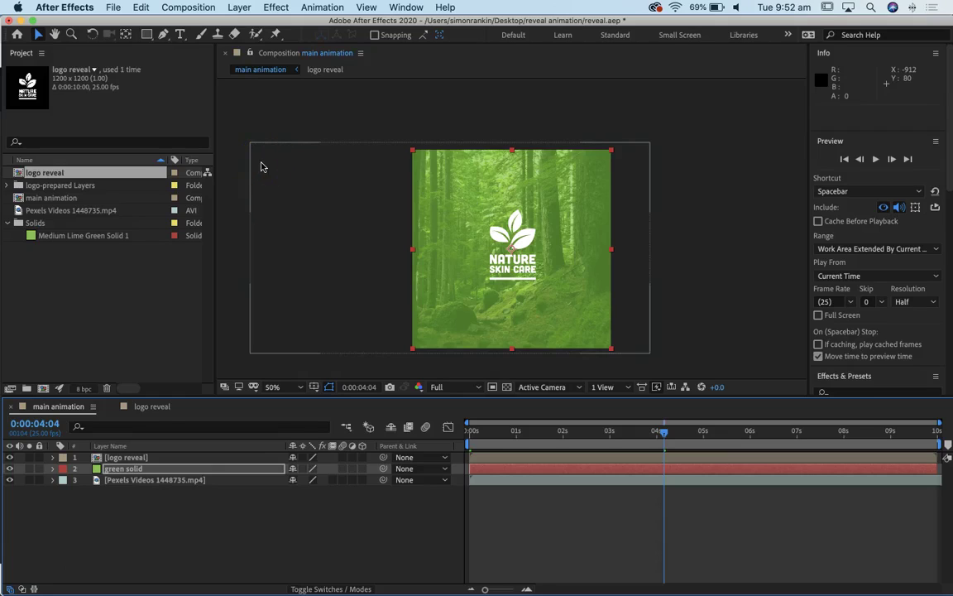
pyautogui.click(271, 126)
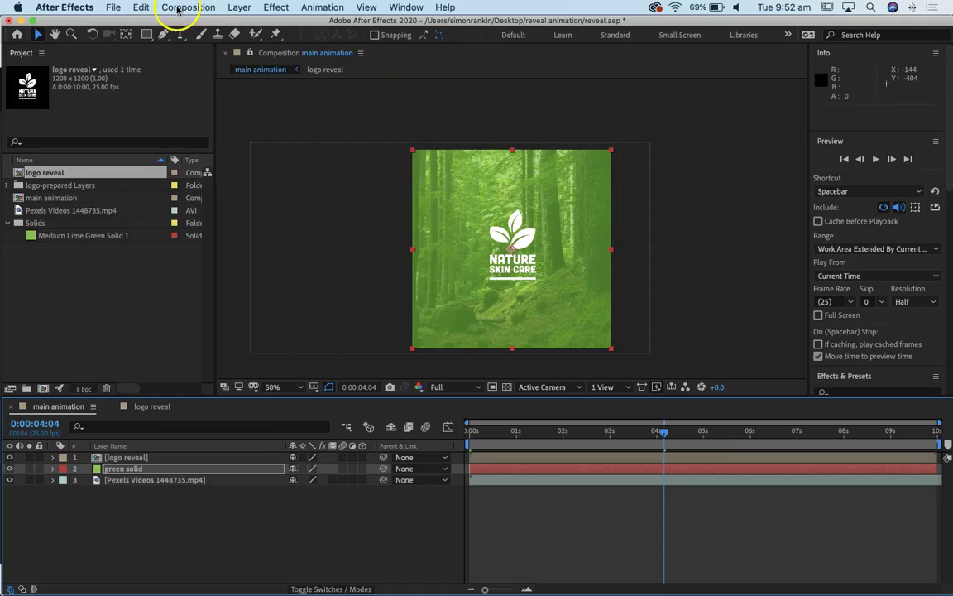
# Send the main animation composition to the Adobe Media Encoder queue and bring the whole encoder window into view
pyautogui.click(114, 8)
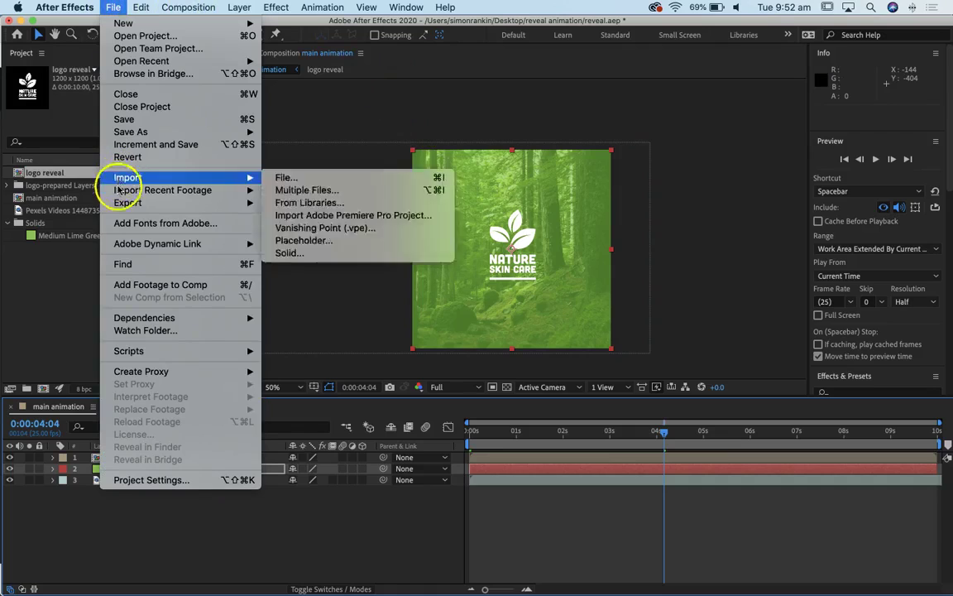
pyautogui.moveTo(120, 204)
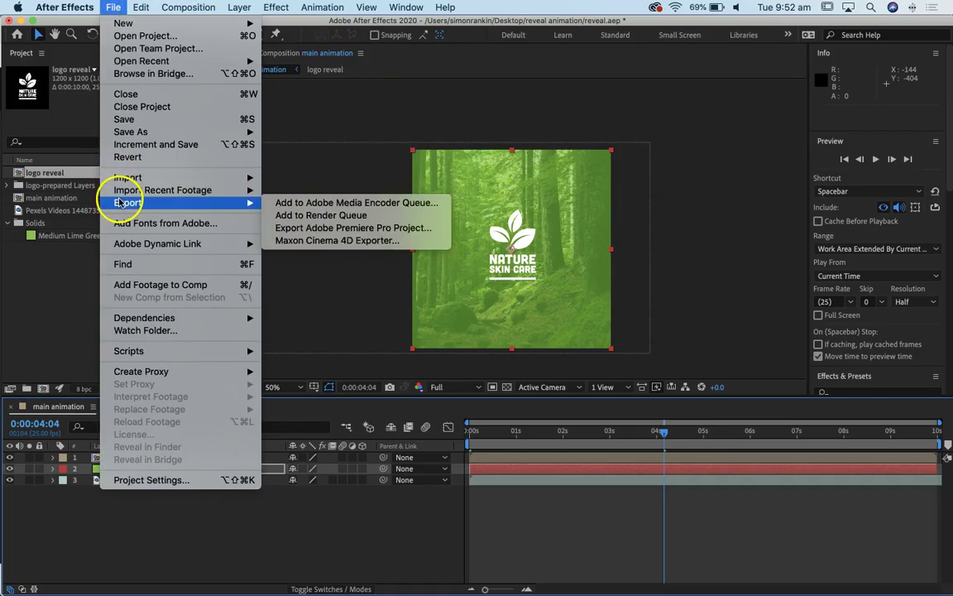
pyautogui.click(366, 204)
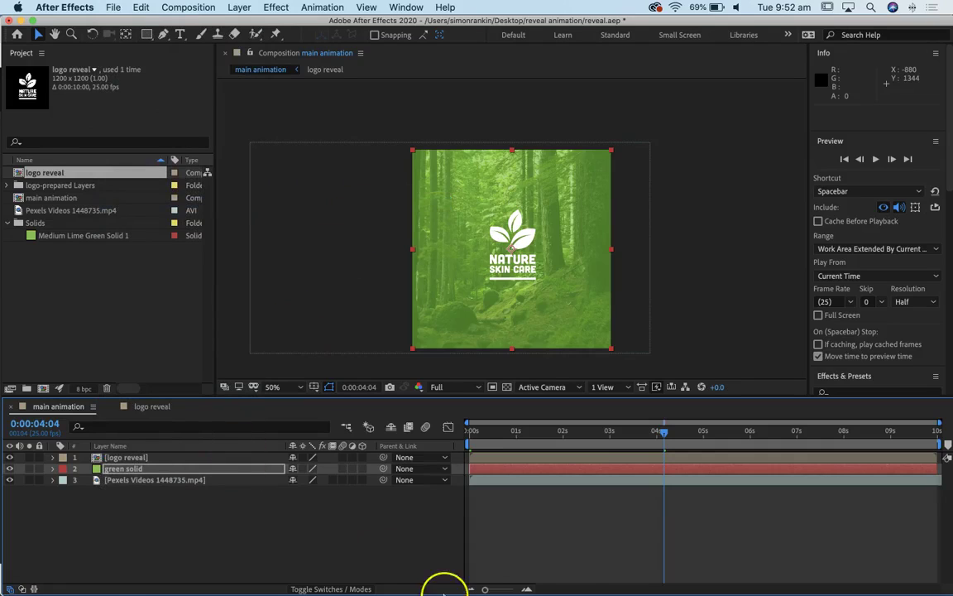
pyautogui.moveTo(442, 588)
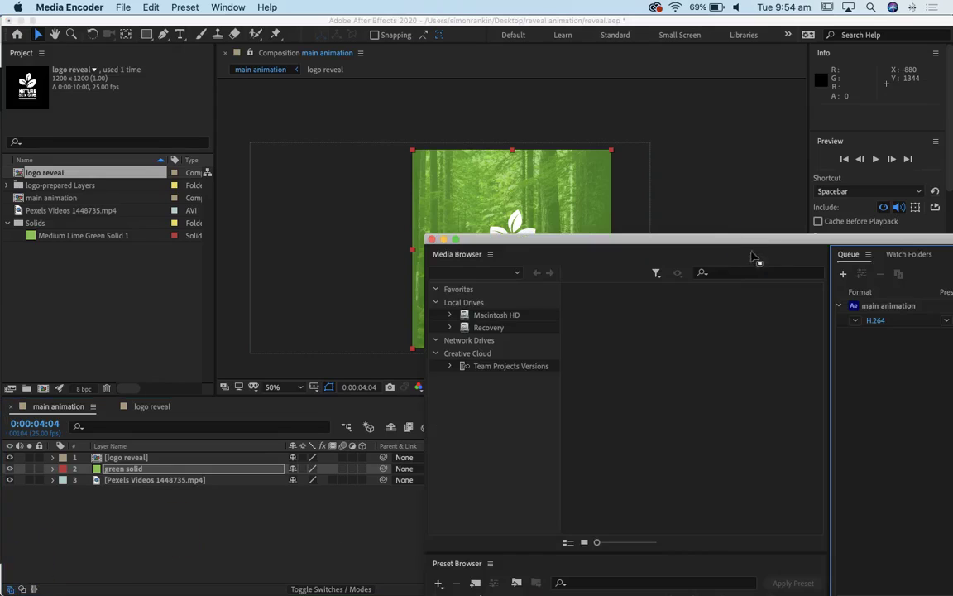
pyautogui.moveTo(756, 241); pyautogui.dragTo(328, 15)
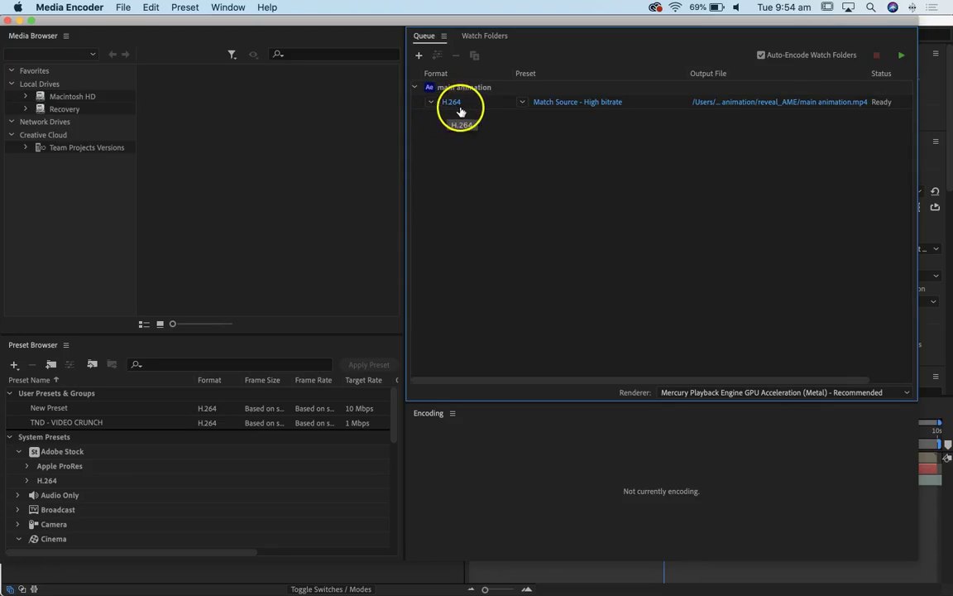
# Set the queued item's output file to reveal.mp4 in the reveal animation folder on the Desktop
pyautogui.click(810, 102)
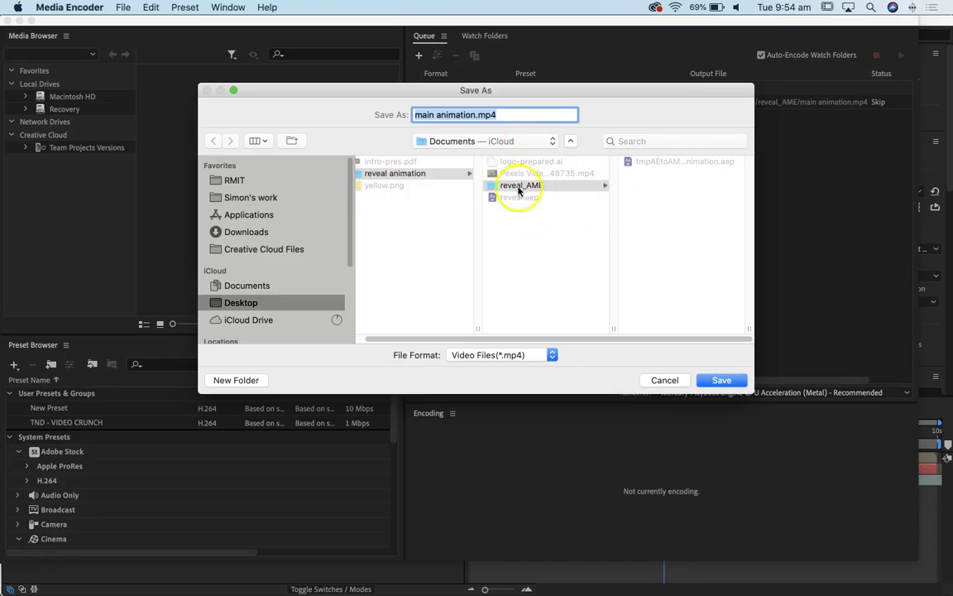
pyautogui.click(515, 213)
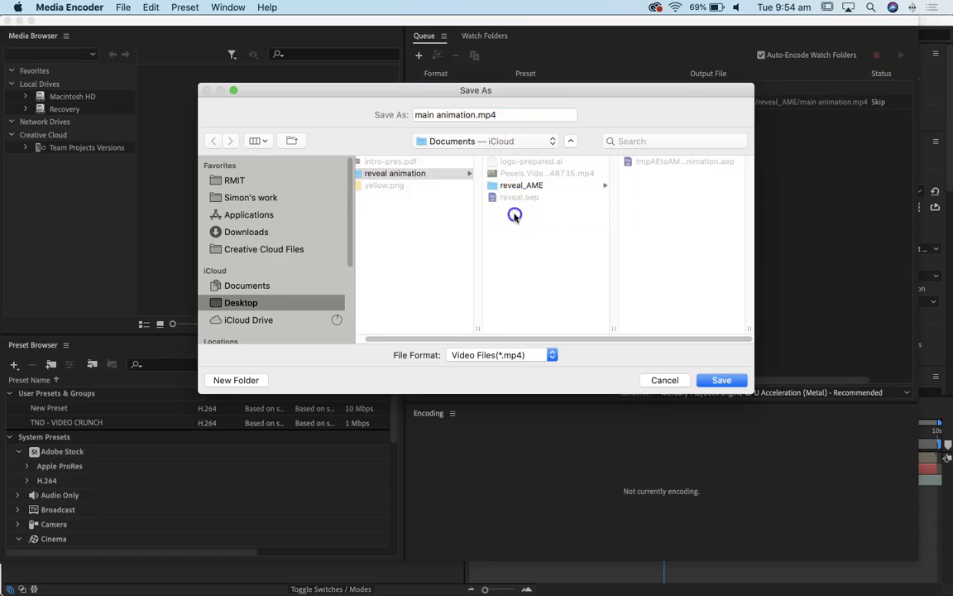
pyautogui.click(476, 117)
pyautogui.write('reveal')
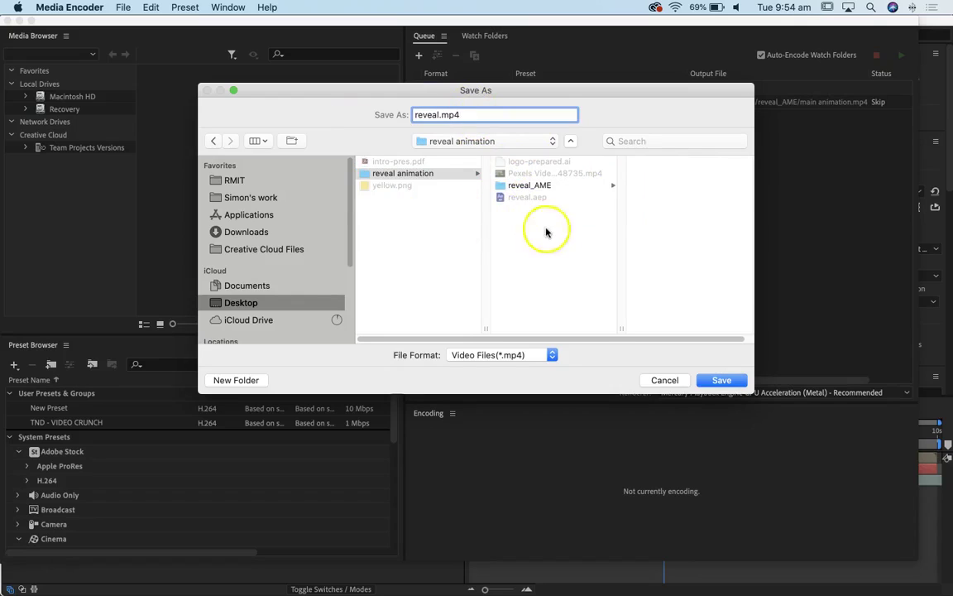
pyautogui.click(495, 209)
pyautogui.click(722, 381)
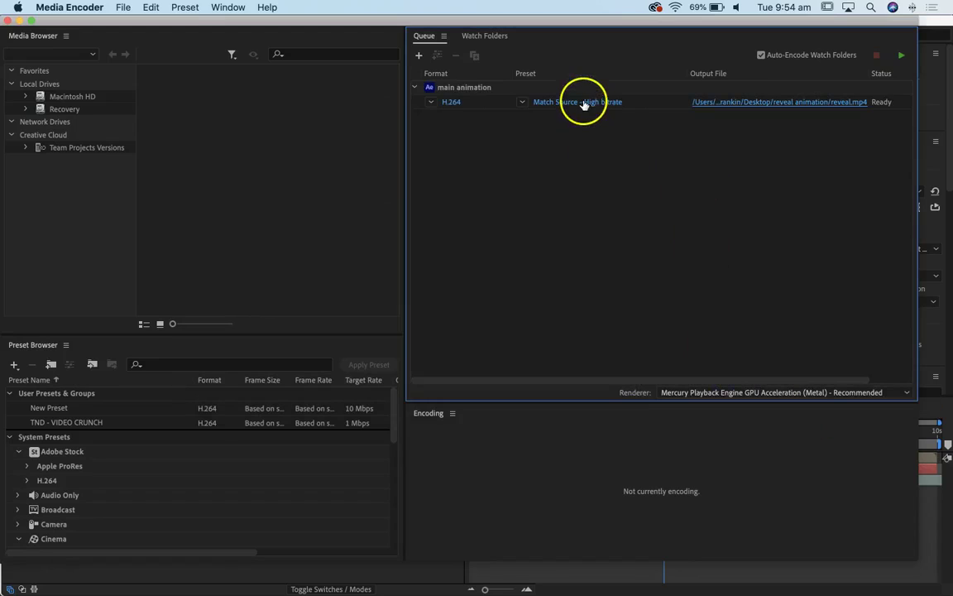
# Open the export settings for the H.264 output and lower the video's Target Bitrate to 3.88 Mbps
pyautogui.click(573, 103)
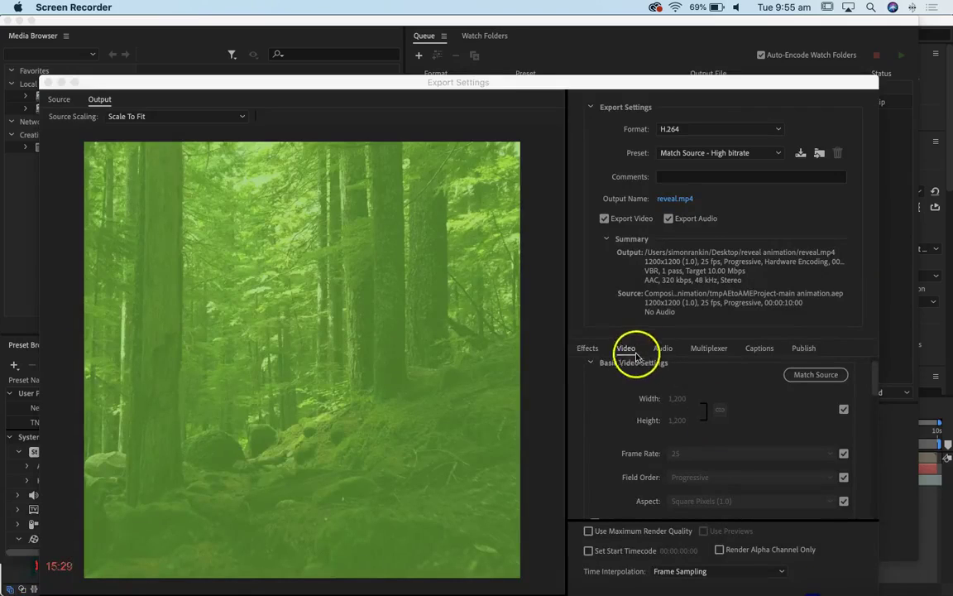
pyautogui.click(585, 348)
pyautogui.click(627, 349)
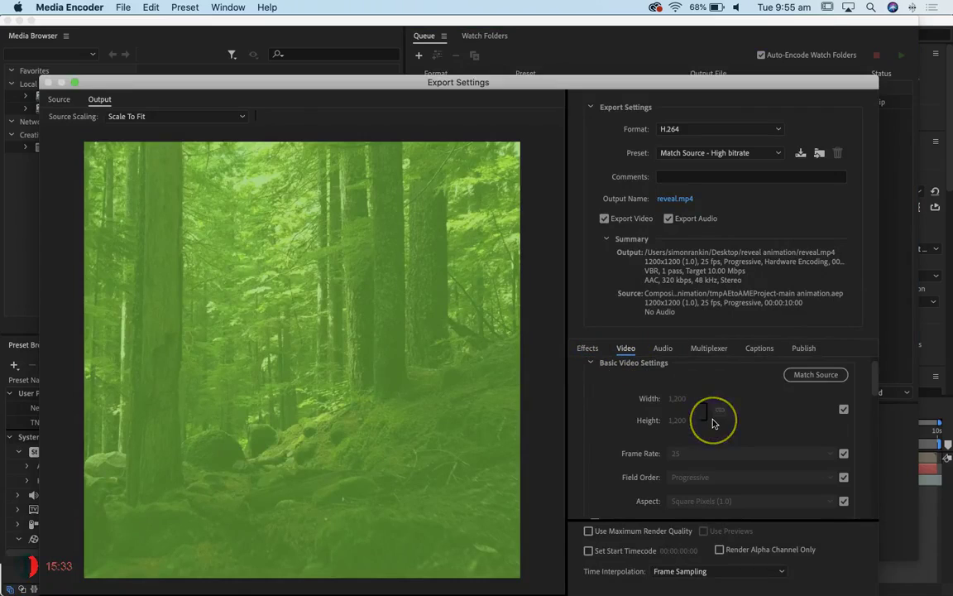
pyautogui.scroll(-10, 713, 419)
pyautogui.scroll(-6, 713, 424)
pyautogui.click(700, 403)
pyautogui.moveTo(700, 403); pyautogui.dragTo(692, 406)
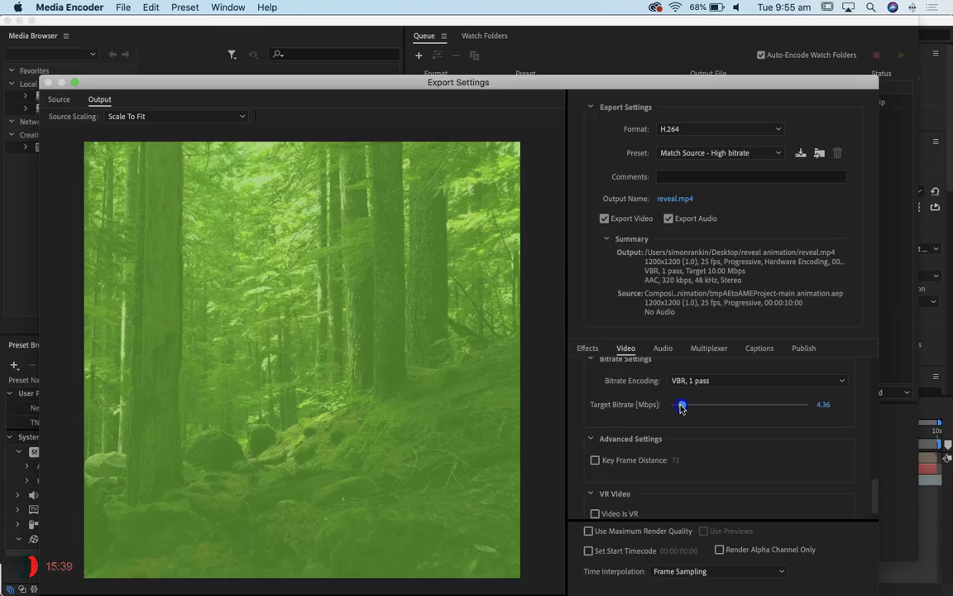
pyautogui.moveTo(680, 407); pyautogui.dragTo(680, 407)
pyautogui.click(666, 451)
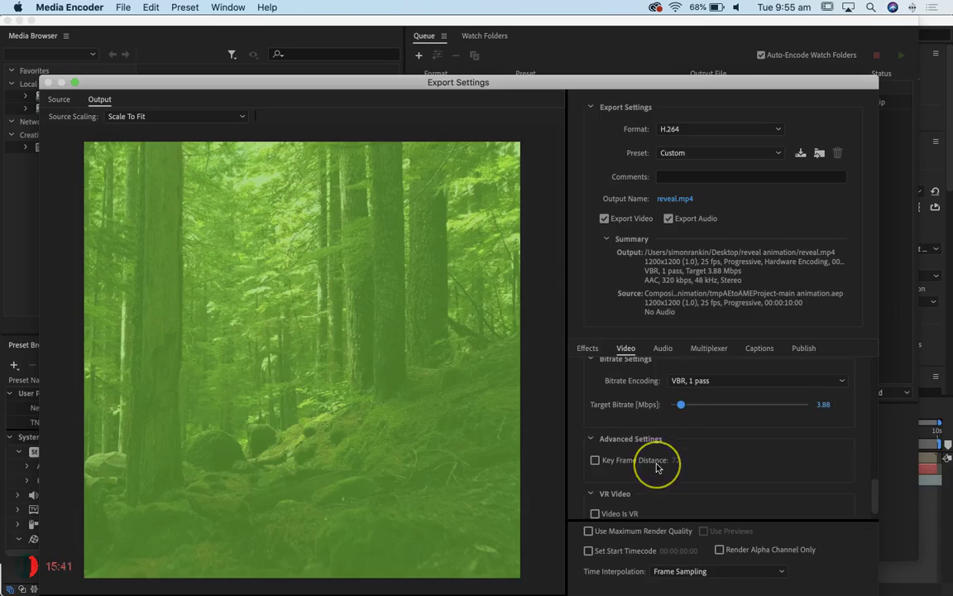
# Check the bitrate settings, output summary and estimated file size, and accept the custom export settings
pyautogui.scroll(-1, 656, 468)
pyautogui.scroll(3, 654, 496)
pyautogui.click(632, 538)
pyautogui.click(631, 457)
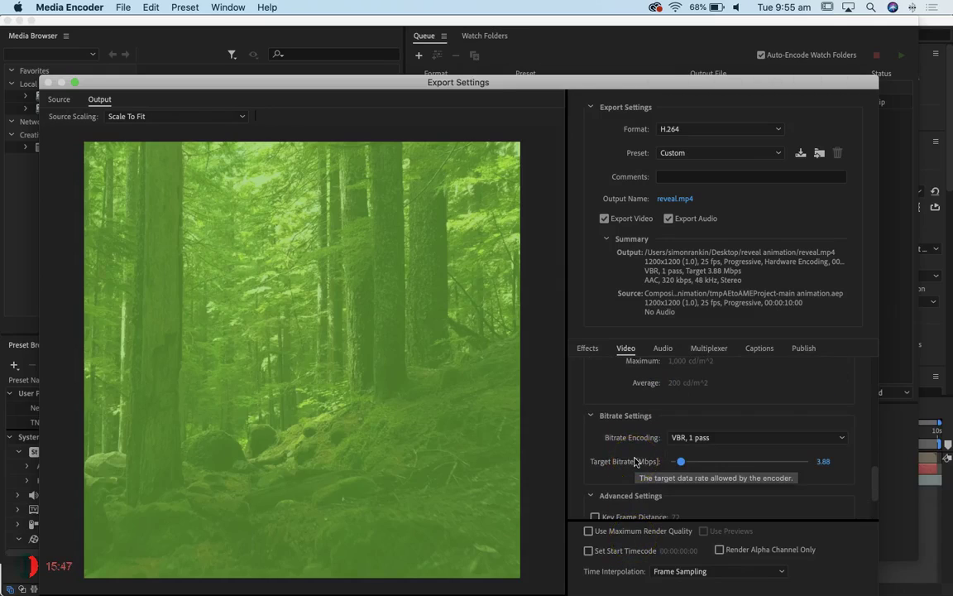
pyautogui.click(662, 285)
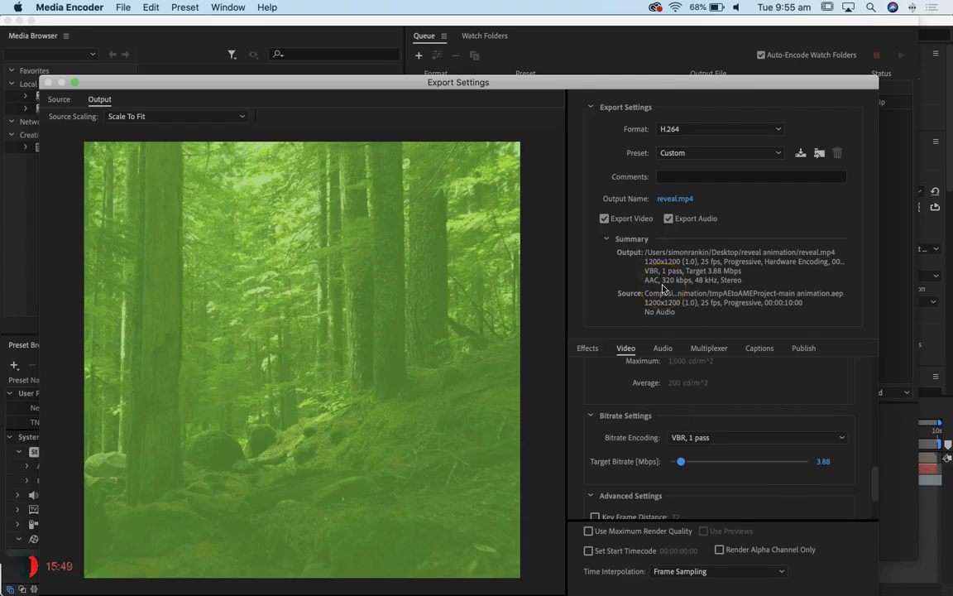
pyautogui.moveTo(677, 81); pyautogui.dragTo(677, 23)
pyautogui.click(768, 518)
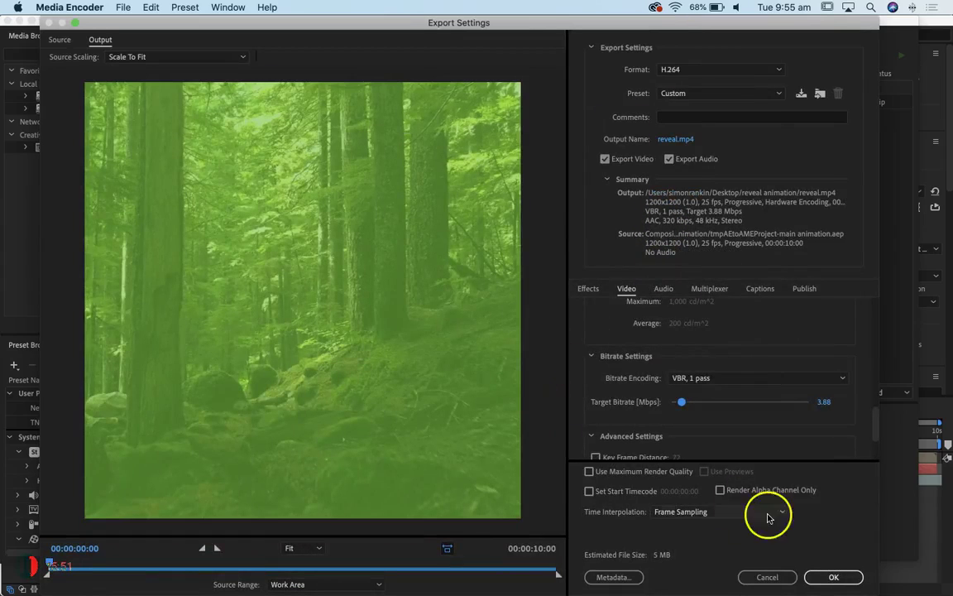
pyautogui.click(834, 579)
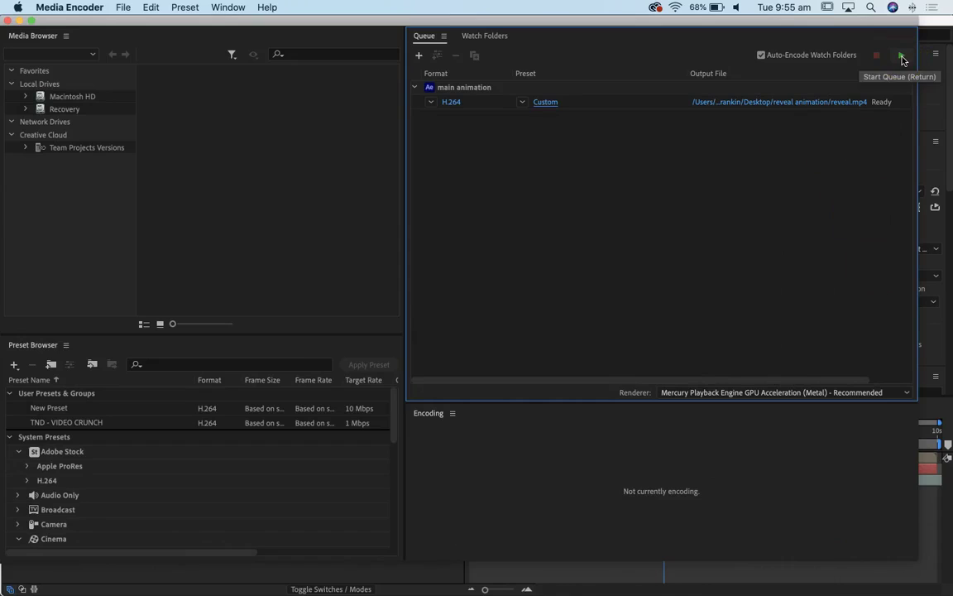
# Start the encoding queue to render the main animation to reveal.mp4
pyautogui.click(902, 57)
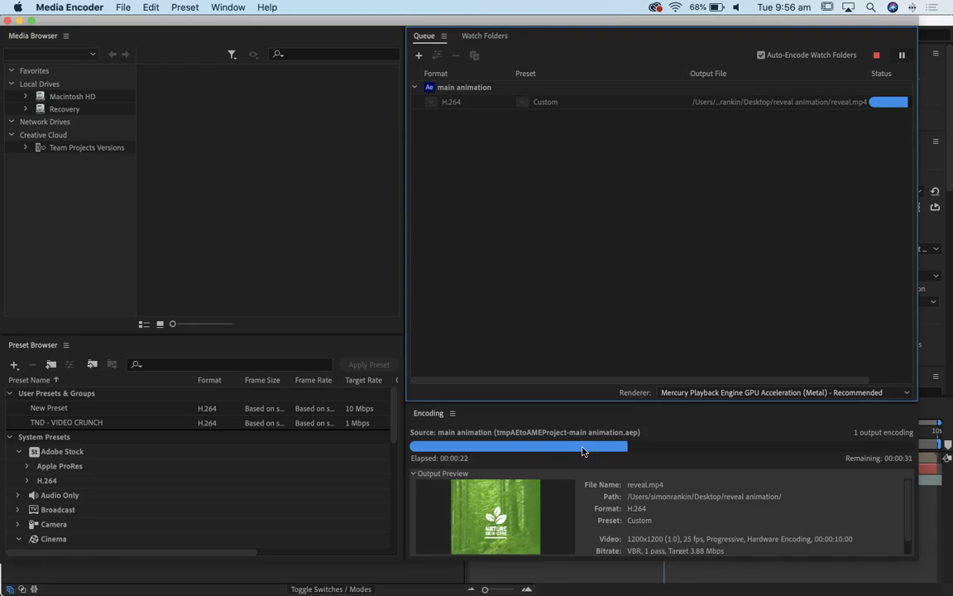
pyautogui.click(627, 458)
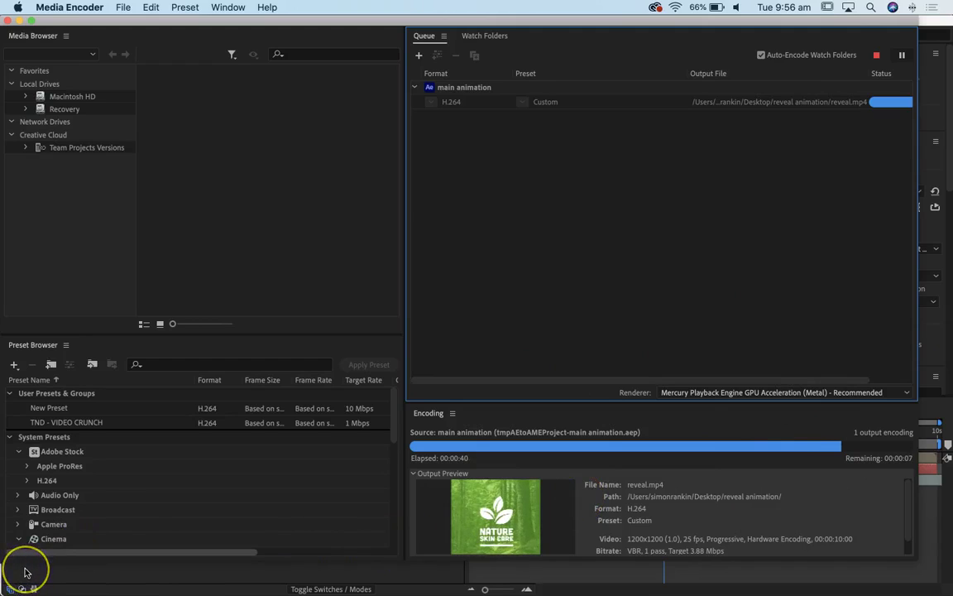
pyautogui.click(25, 571)
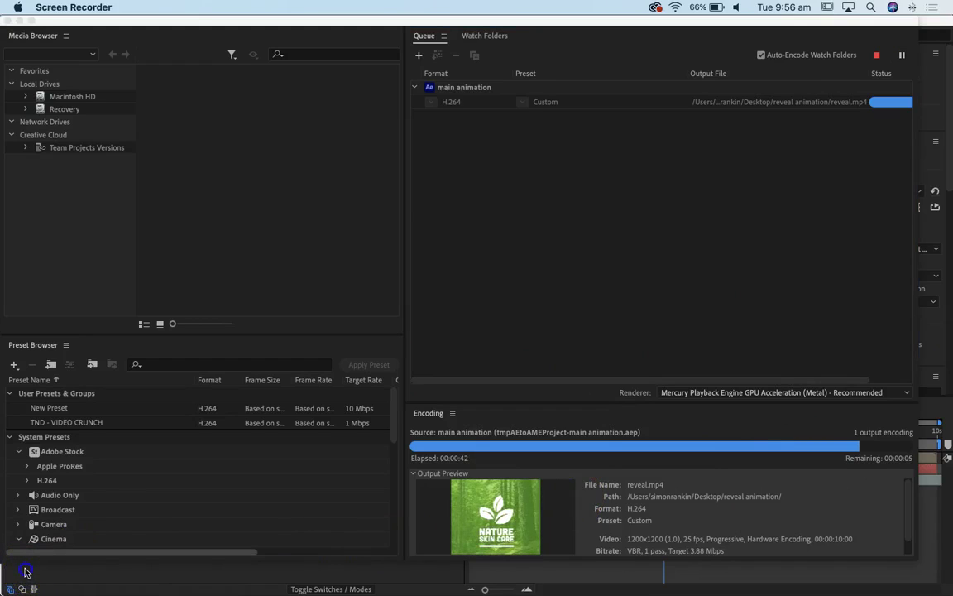